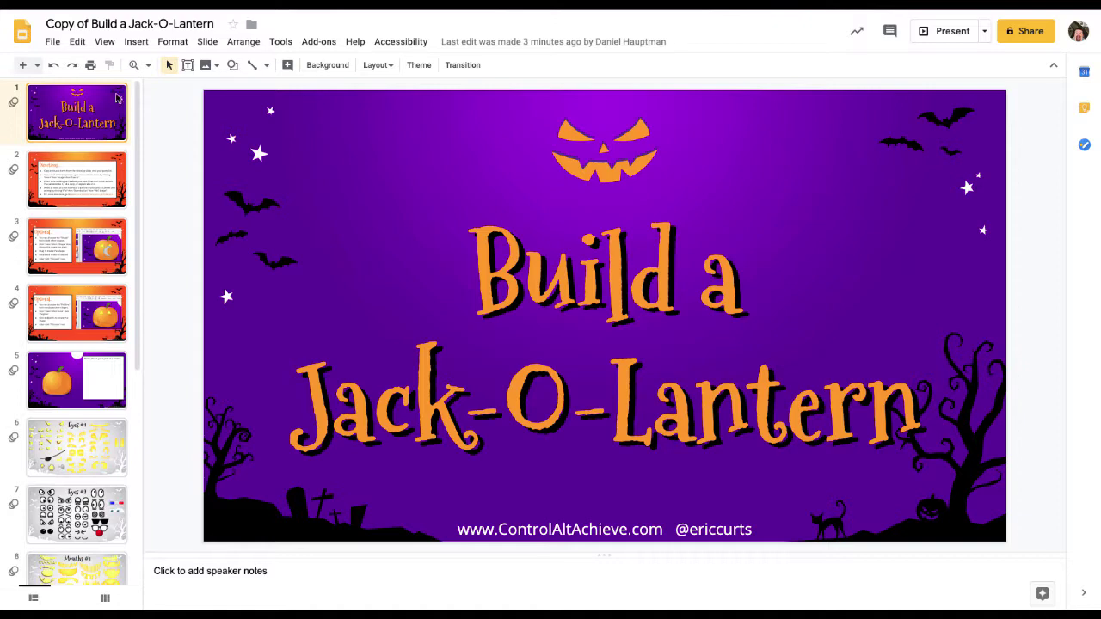
Read the Directions and Polyline instruction slides, then view the pumpkin slide and Eyes #2 parts
{"action": "left_click", "coordinate": [79, 179]}
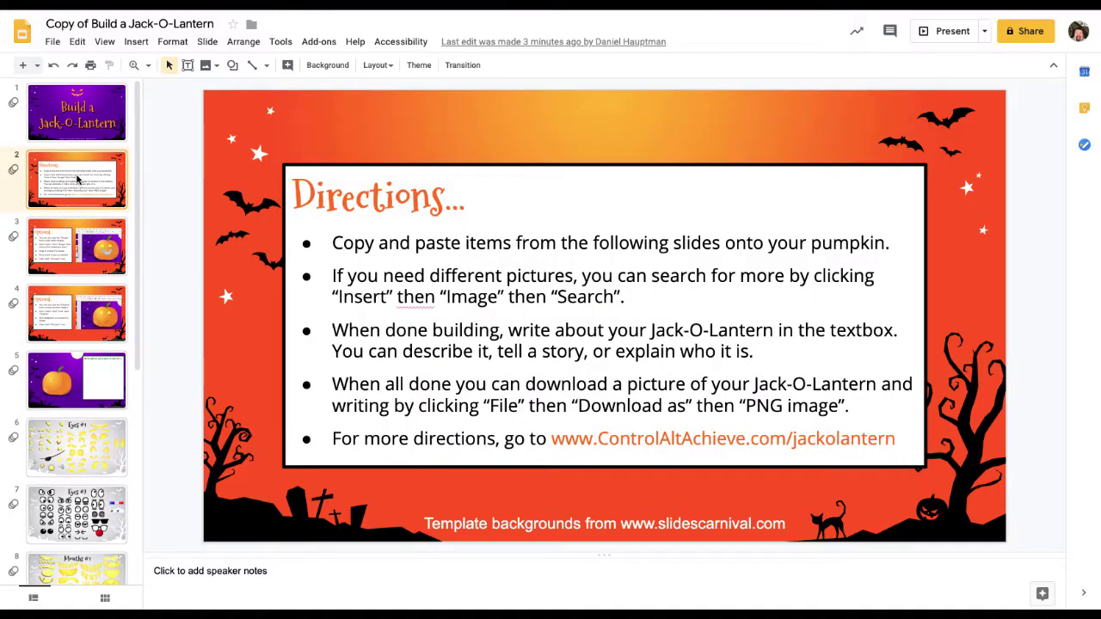
{"action": "left_click", "coordinate": [76, 262]}
{"action": "left_click", "coordinate": [80, 315]}
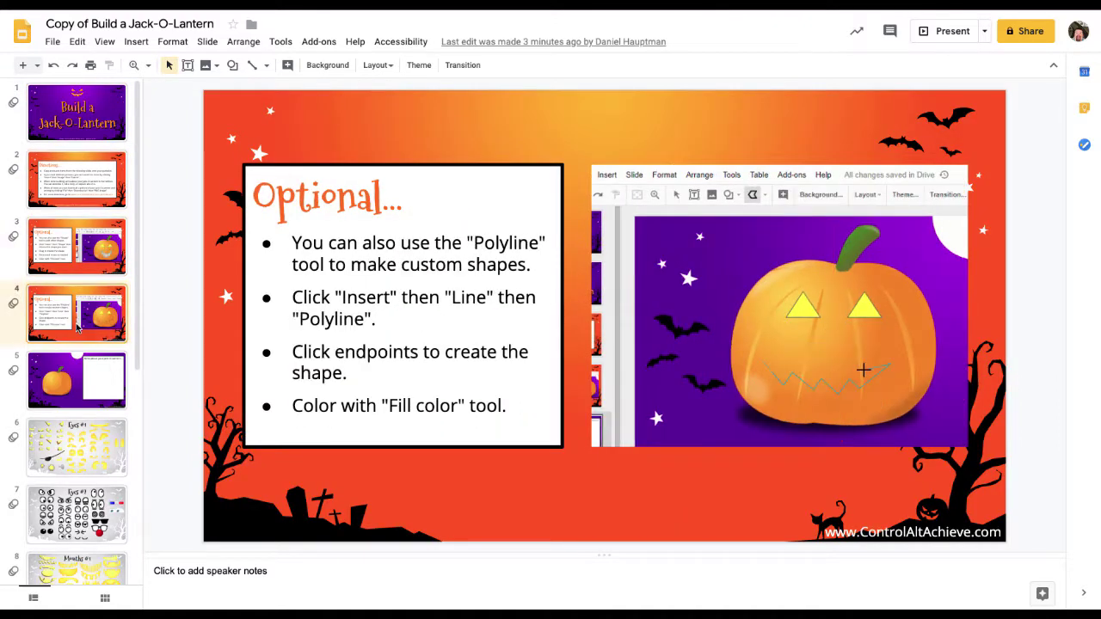
{"action": "left_click", "coordinate": [74, 370]}
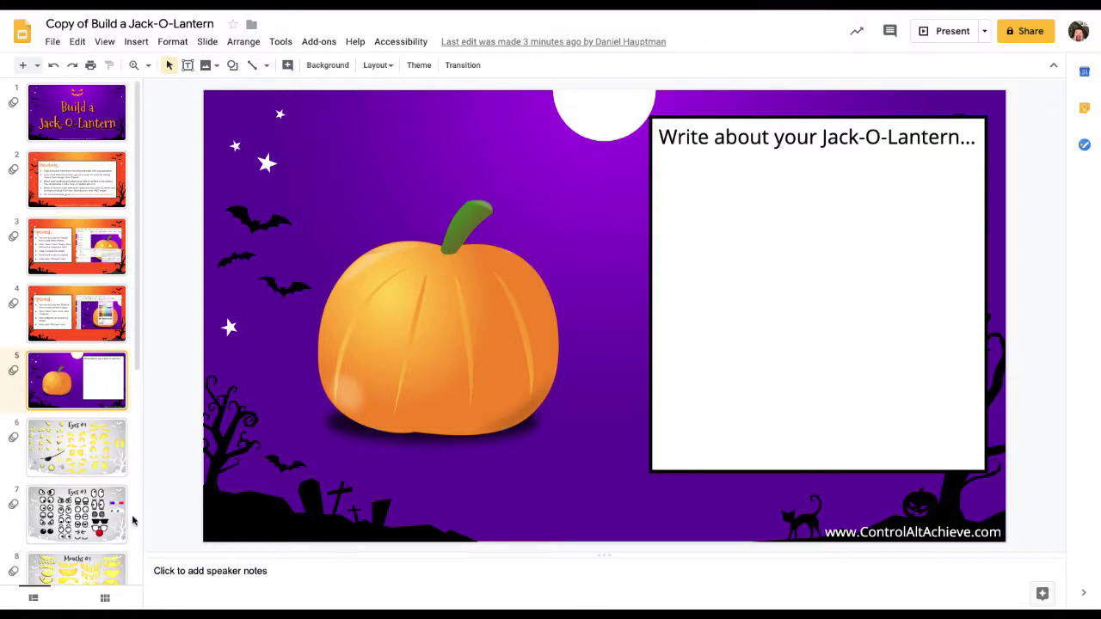
{"action": "left_click", "coordinate": [57, 519]}
Paste the spiral eyes from the Eyes #2 slide onto the pumpkin
{"action": "left_click", "coordinate": [732, 326]}
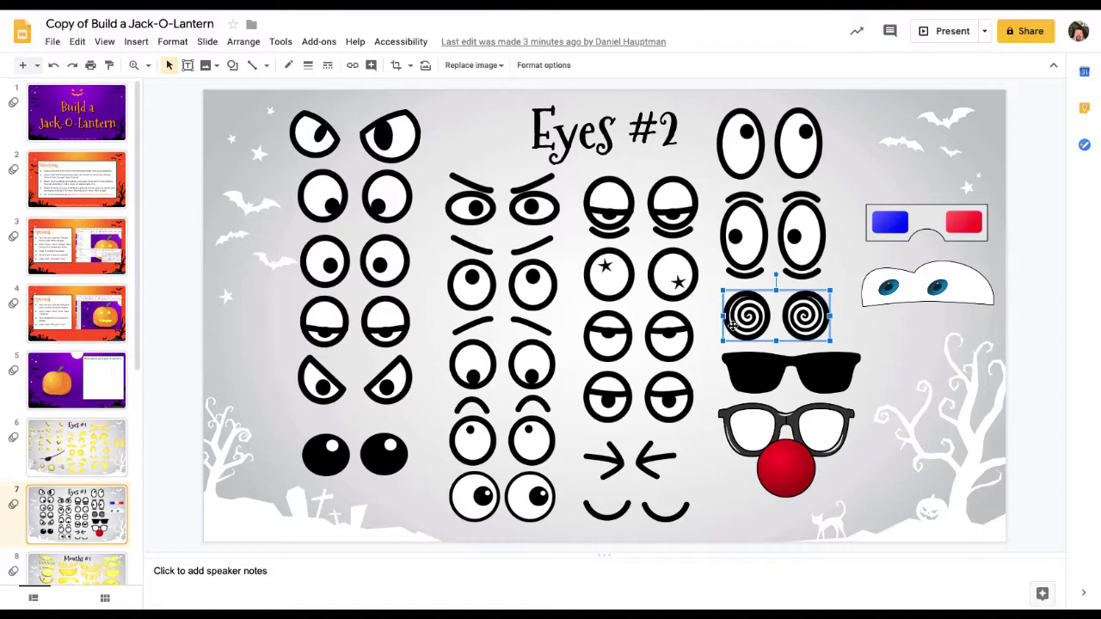
{"action": "left_click", "coordinate": [85, 372]}
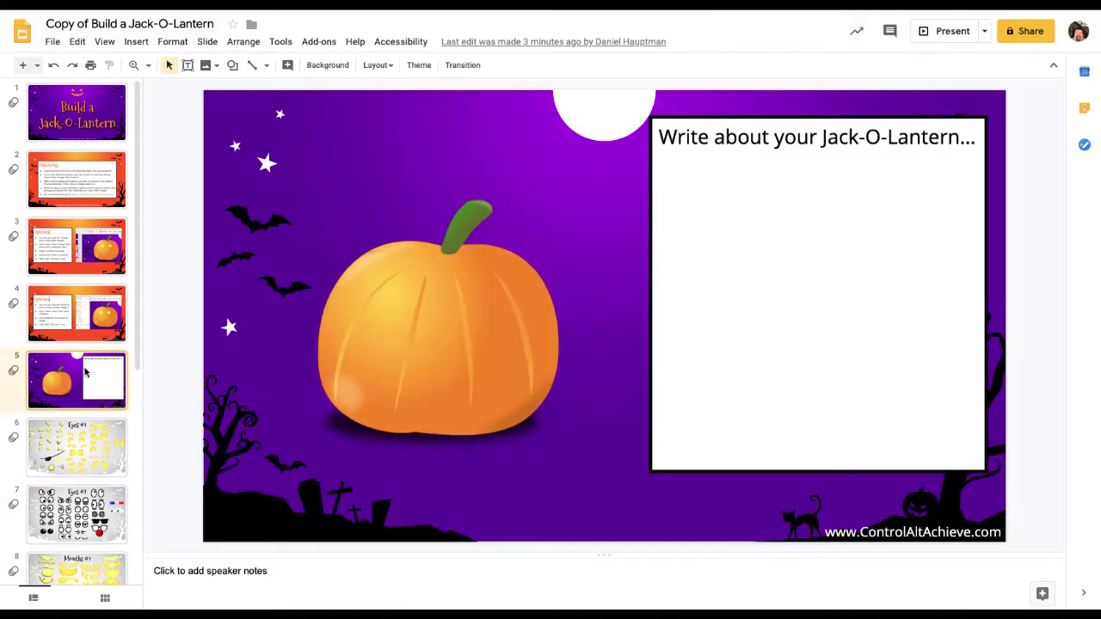
{"action": "key", "text": "ctrl+v"}
{"action": "left_click_drag", "start_coordinate": [409, 323], "coordinate": [405, 320]}
{"action": "scroll", "coordinate": [93, 443], "scroll_direction": "down", "scroll_amount": 2}
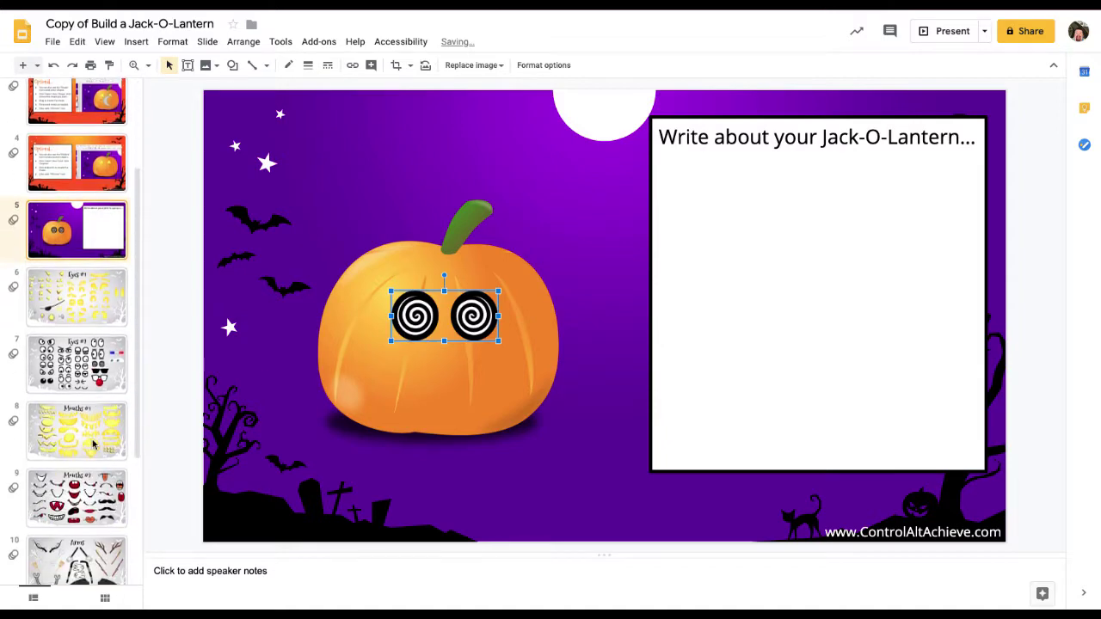
Add the jagged-teeth mouth from Mouths #1 to the pumpkin, just below the eyes
{"action": "left_click", "coordinate": [93, 443]}
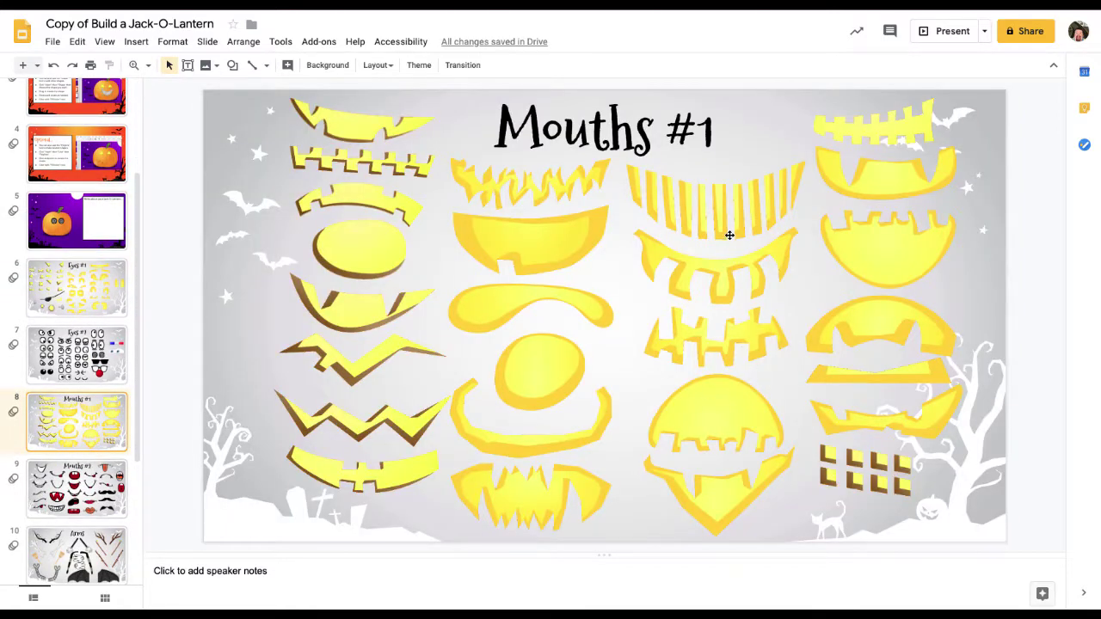
{"action": "left_click", "coordinate": [730, 233]}
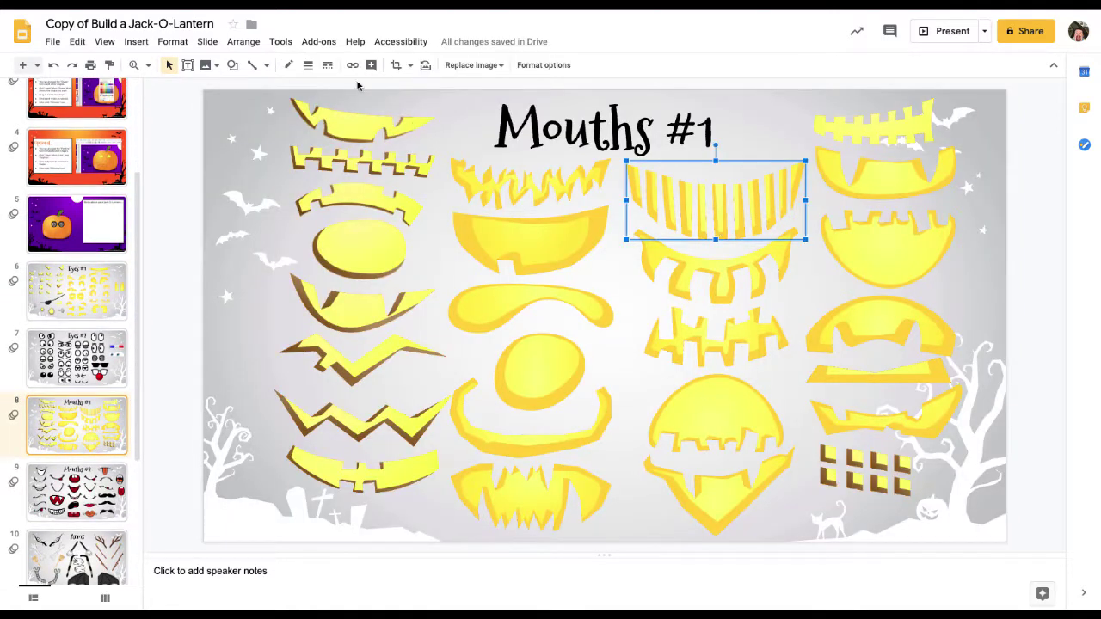
{"action": "left_click", "coordinate": [86, 221]}
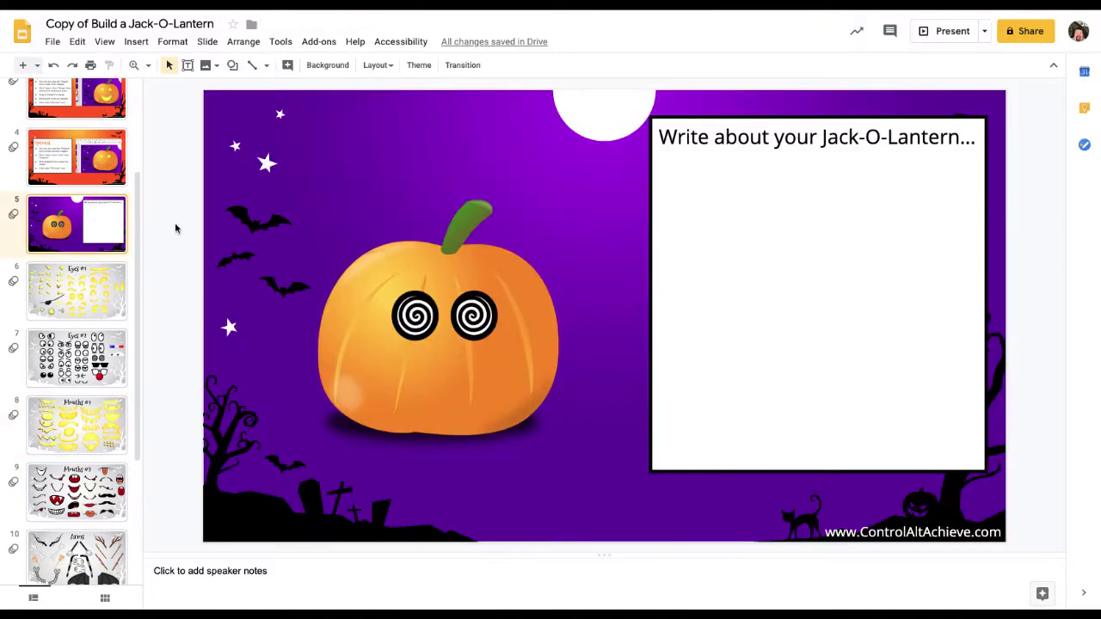
{"action": "key", "text": "ctrl+v"}
{"action": "left_click_drag", "start_coordinate": [699, 222], "coordinate": [429, 391]}
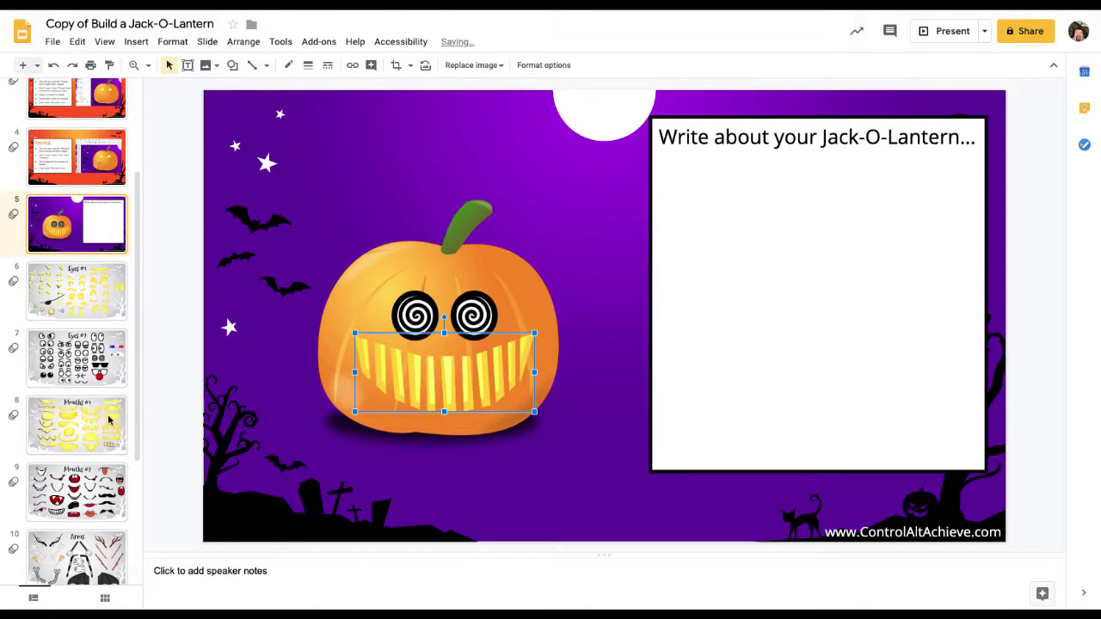
{"action": "scroll", "coordinate": [108, 420], "scroll_direction": "down", "scroll_amount": 5}
{"action": "scroll", "coordinate": [110, 416], "scroll_direction": "down", "scroll_amount": 1}
{"action": "left_click", "coordinate": [82, 360]}
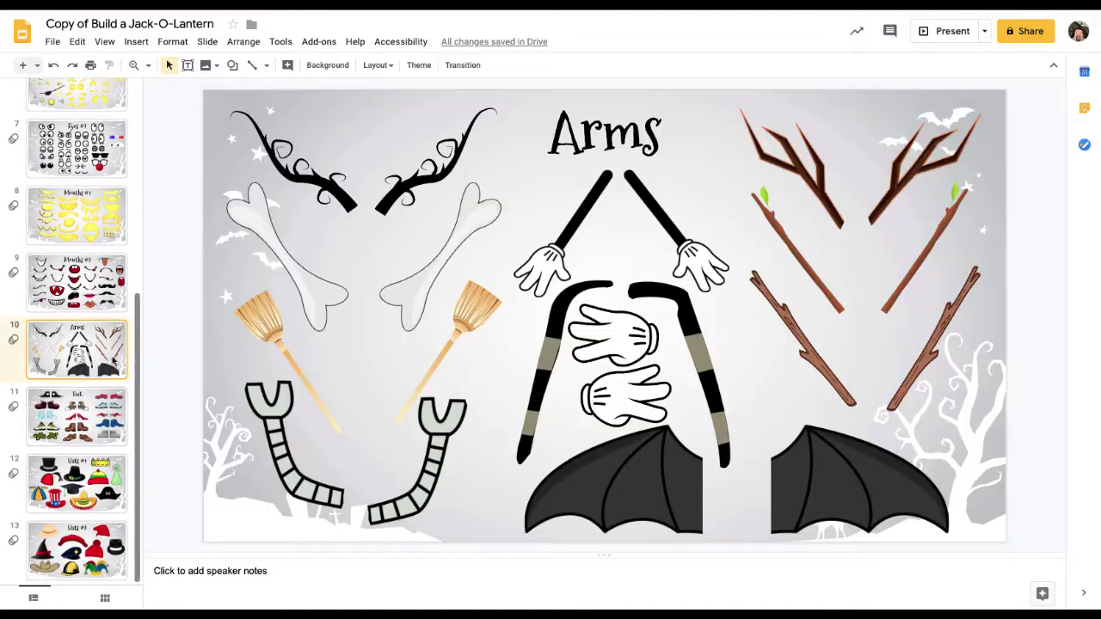
Copy both white-gloved black arms and place one on each side of the pumpkin
{"action": "left_click", "coordinate": [548, 254]}
{"action": "left_click", "coordinate": [677, 242]}
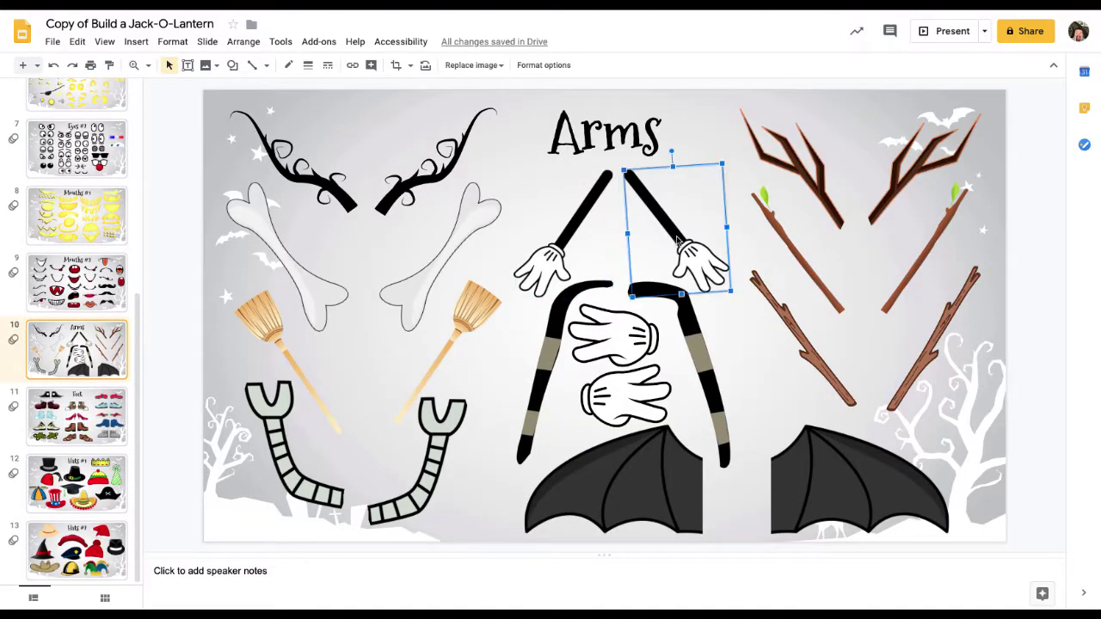
{"action": "left_click", "coordinate": [561, 238], "text": "shift"}
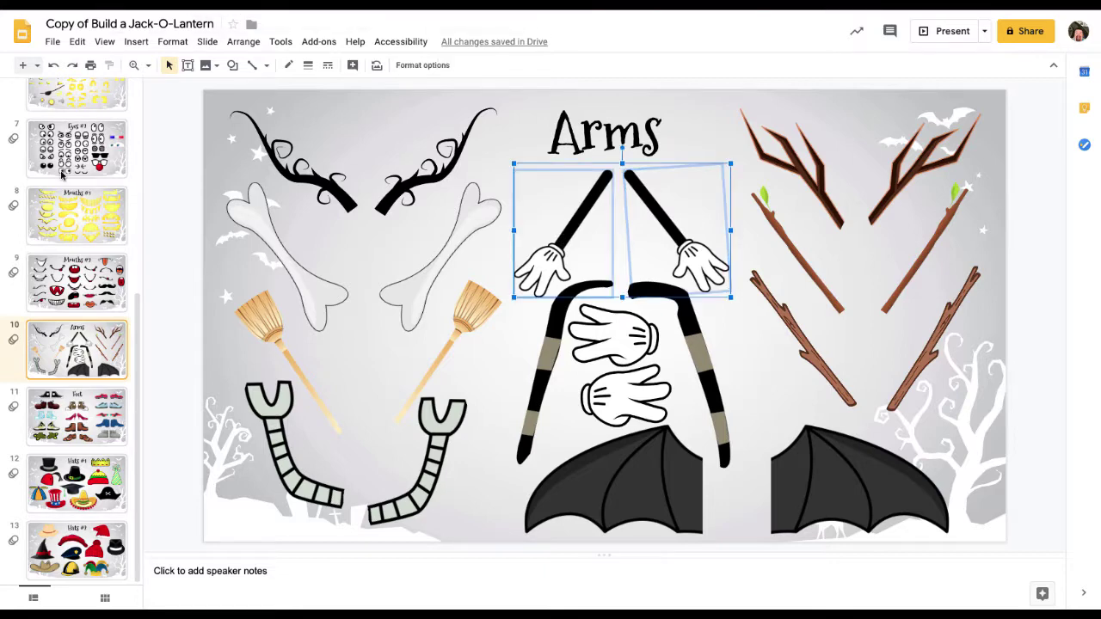
{"action": "scroll", "coordinate": [65, 177], "scroll_direction": "up", "scroll_amount": 5}
{"action": "left_click", "coordinate": [74, 200]}
{"action": "key", "text": "ctrl+v"}
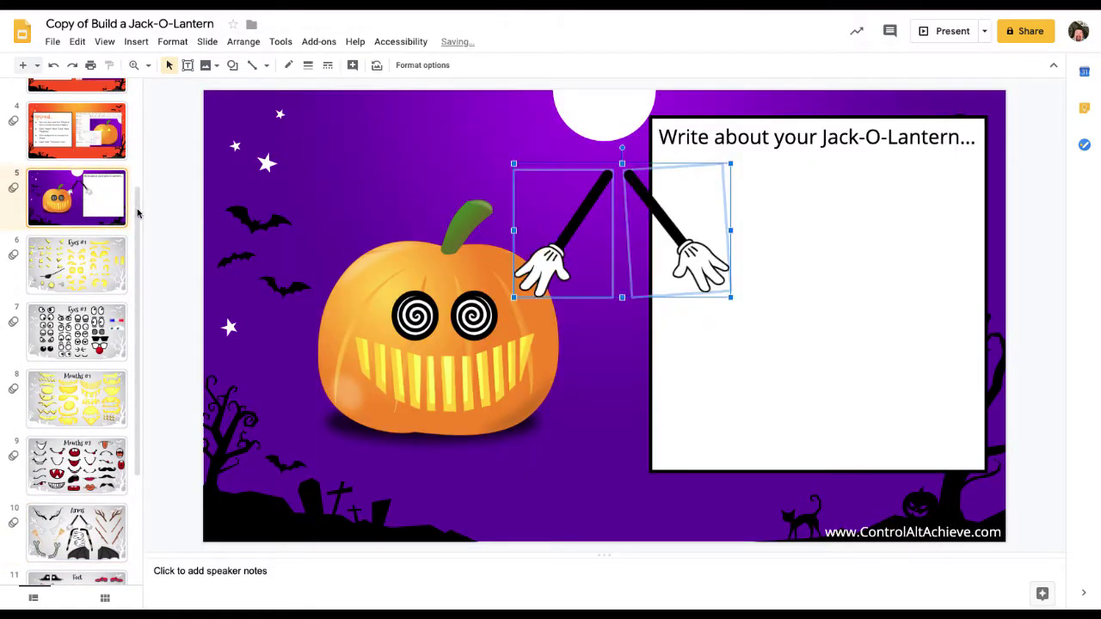
{"action": "left_click", "coordinate": [619, 371]}
{"action": "left_click_drag", "start_coordinate": [562, 274], "coordinate": [276, 385]}
{"action": "left_click_drag", "start_coordinate": [680, 256], "coordinate": [609, 401]}
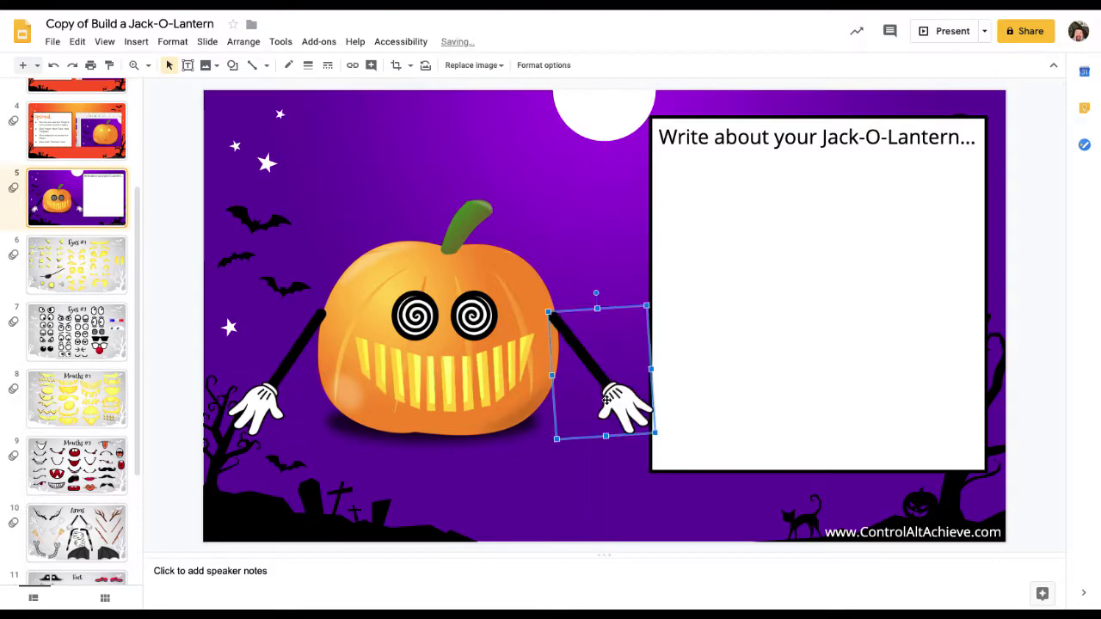
{"action": "scroll", "coordinate": [118, 403], "scroll_direction": "down", "scroll_amount": 5}
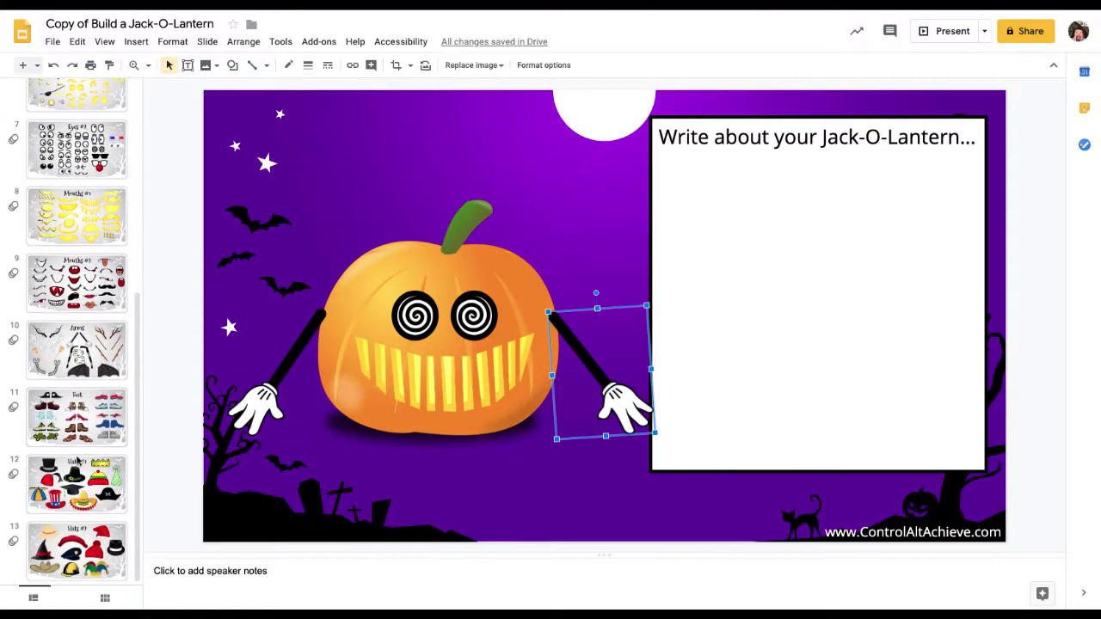
Paste the pair of light-blue sneakers from the Feet slide just below the pumpkin
{"action": "left_click", "coordinate": [75, 462]}
{"action": "left_click", "coordinate": [77, 417]}
{"action": "left_click", "coordinate": [313, 308]}
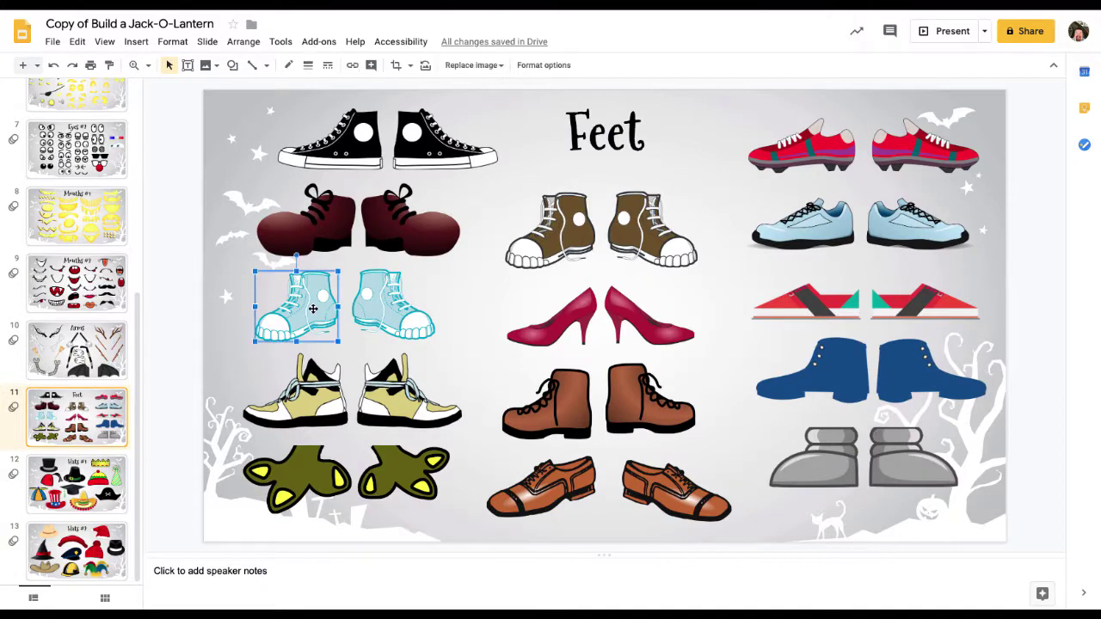
{"action": "left_click", "coordinate": [375, 303], "text": "shift"}
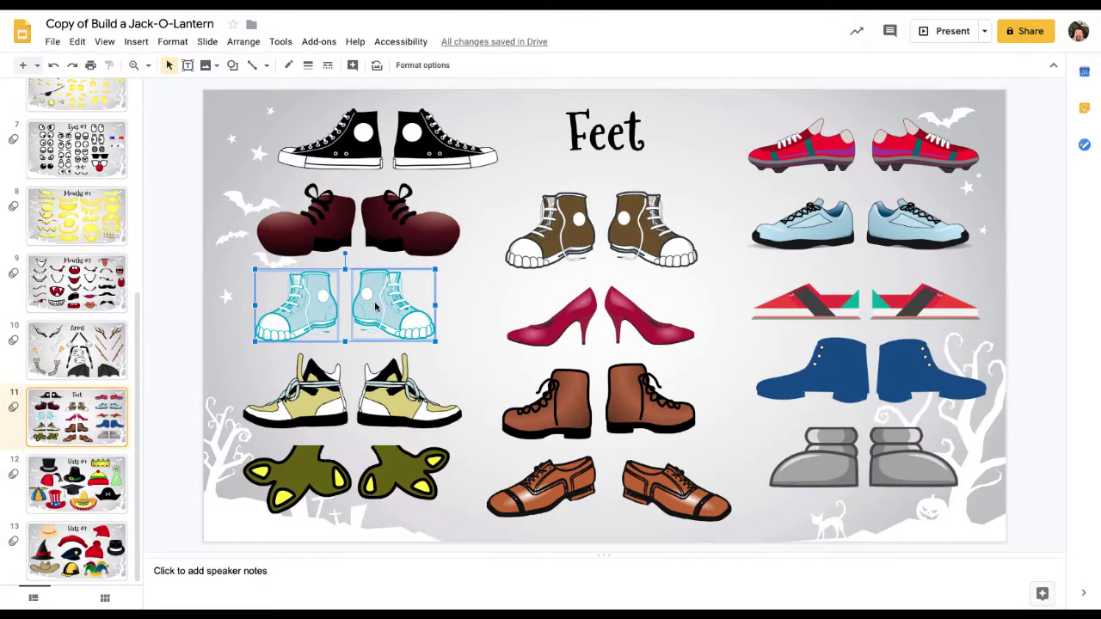
{"action": "scroll", "coordinate": [75, 219], "scroll_direction": "up", "scroll_amount": 5}
{"action": "left_click", "coordinate": [97, 212]}
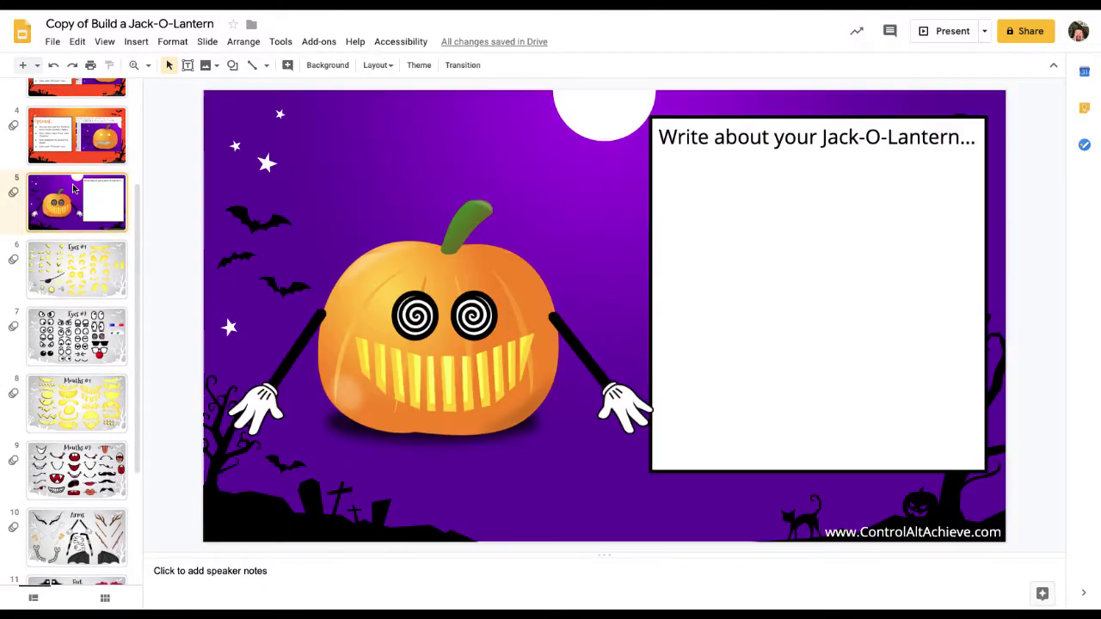
{"action": "key", "text": "ctrl+v"}
{"action": "left_click_drag", "start_coordinate": [389, 323], "coordinate": [492, 480]}
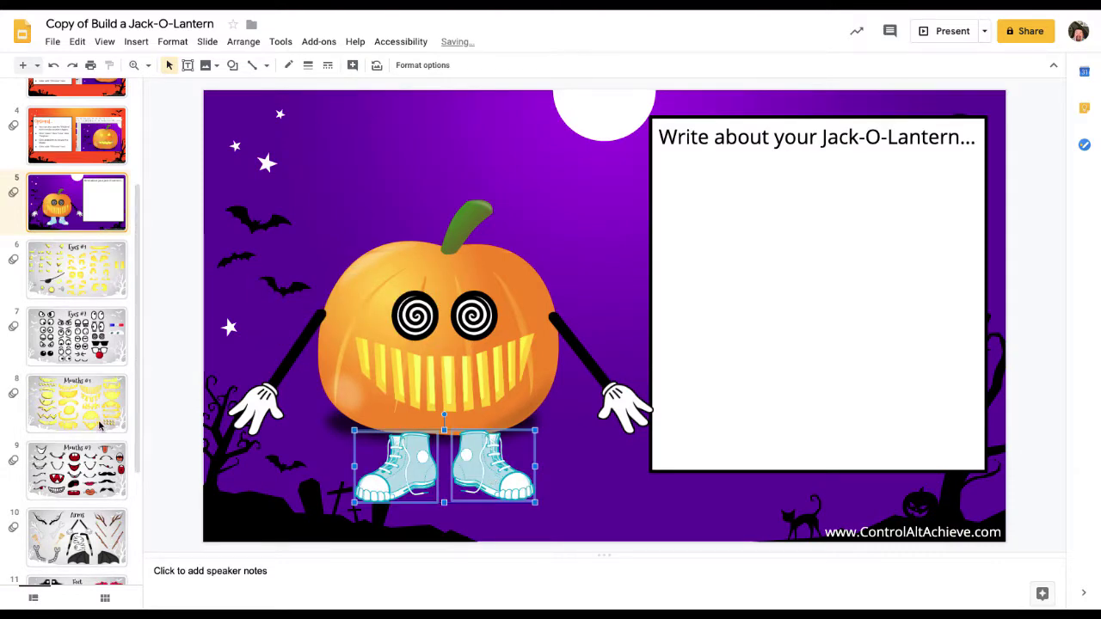
{"action": "scroll", "coordinate": [86, 430], "scroll_direction": "down", "scroll_amount": 4}
Copy the black buckled pilgrim hat from Hats #1 and set it on the pumpkin's head
{"action": "left_click", "coordinate": [69, 478]}
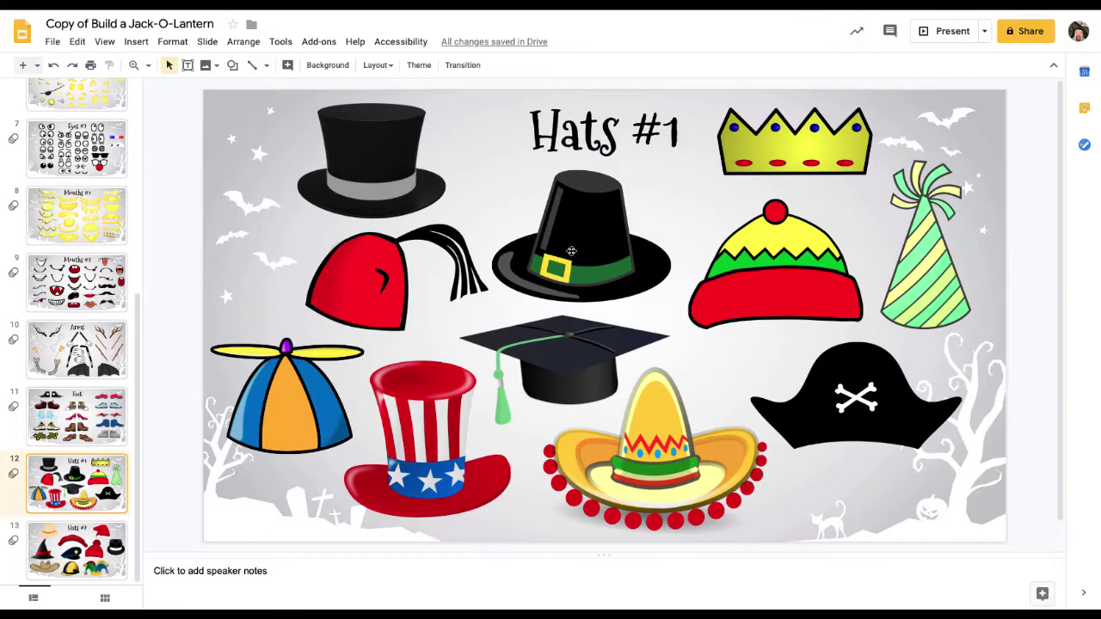
{"action": "right_click", "coordinate": [581, 248]}
{"action": "left_click", "coordinate": [617, 201]}
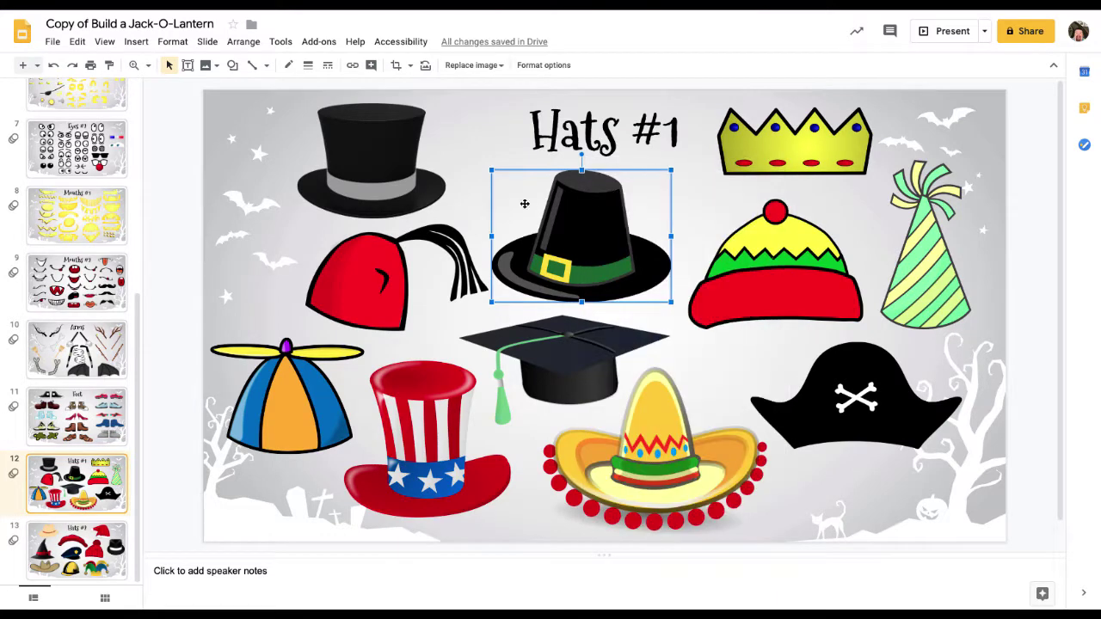
{"action": "scroll", "coordinate": [45, 348], "scroll_direction": "up", "scroll_amount": 6}
{"action": "left_click", "coordinate": [45, 370]}
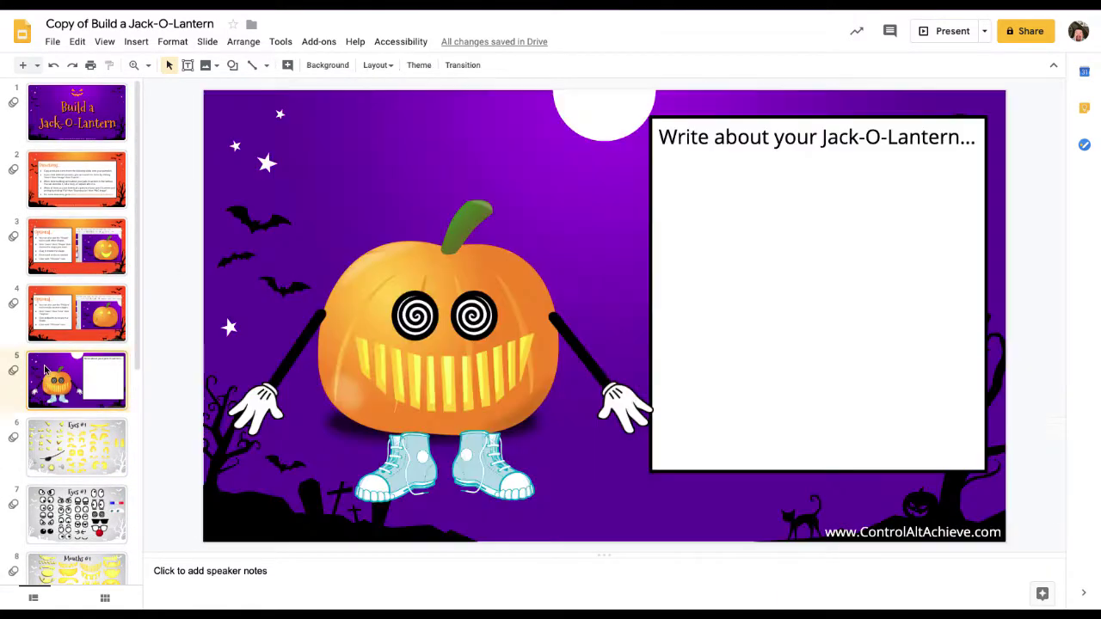
{"action": "key", "text": "ctrl+v"}
{"action": "left_click_drag", "start_coordinate": [576, 269], "coordinate": [447, 256]}
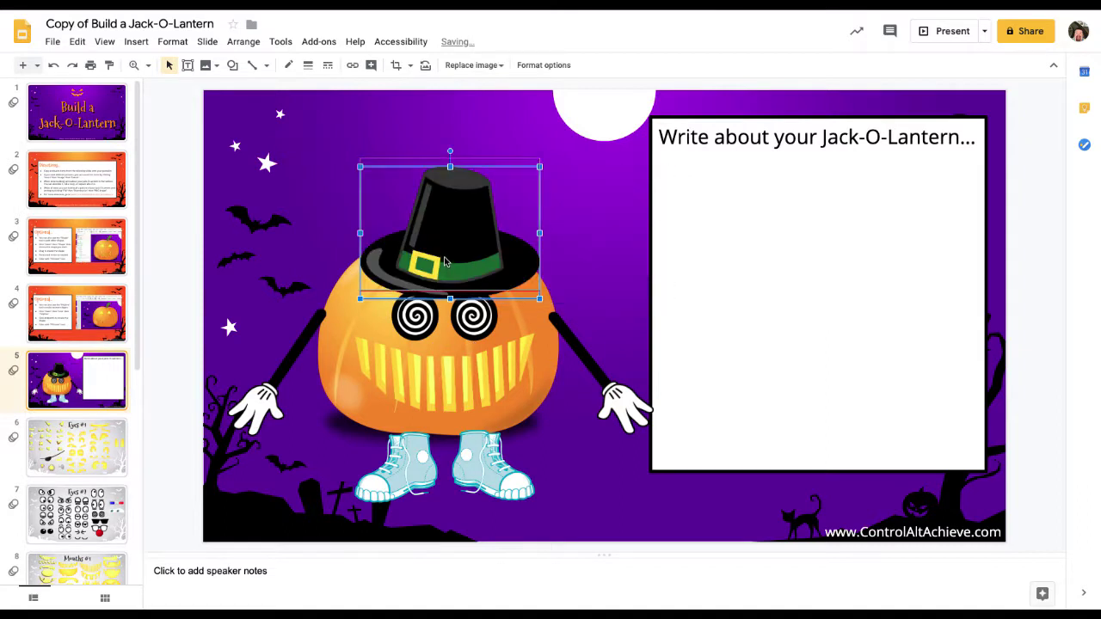
{"action": "left_click", "coordinate": [567, 513]}
Replace the writing-box placeholder with 'This is where the kids will tell about their pumpkin…' plus name, home and alive questions
{"action": "left_click", "coordinate": [826, 136]}
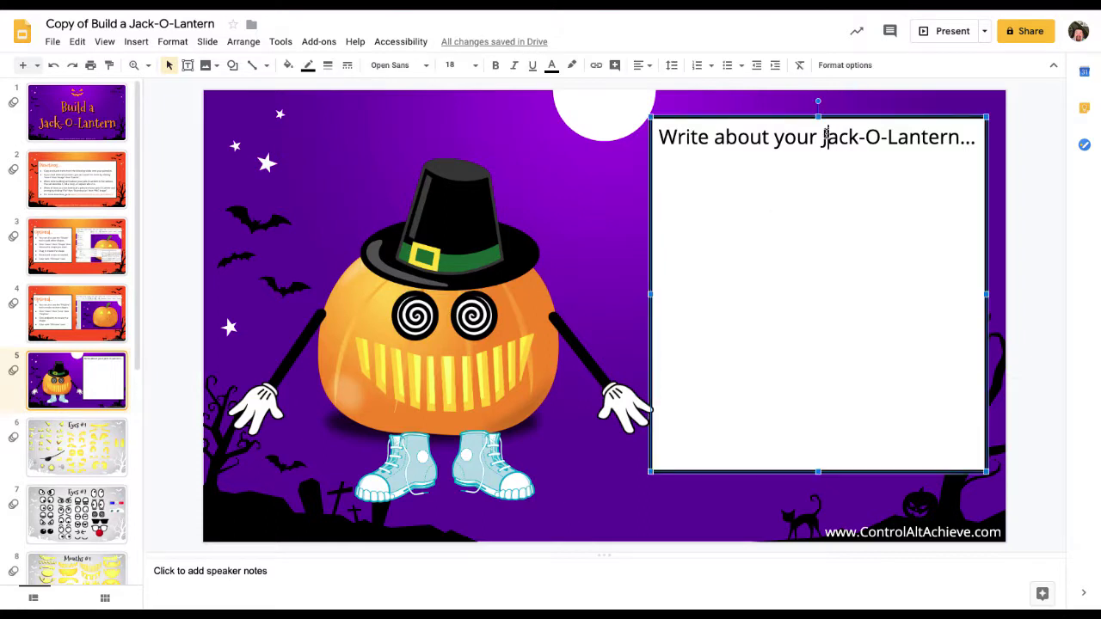
{"action": "triple_click", "coordinate": [826, 136]}
{"action": "type", "text": "This where"}
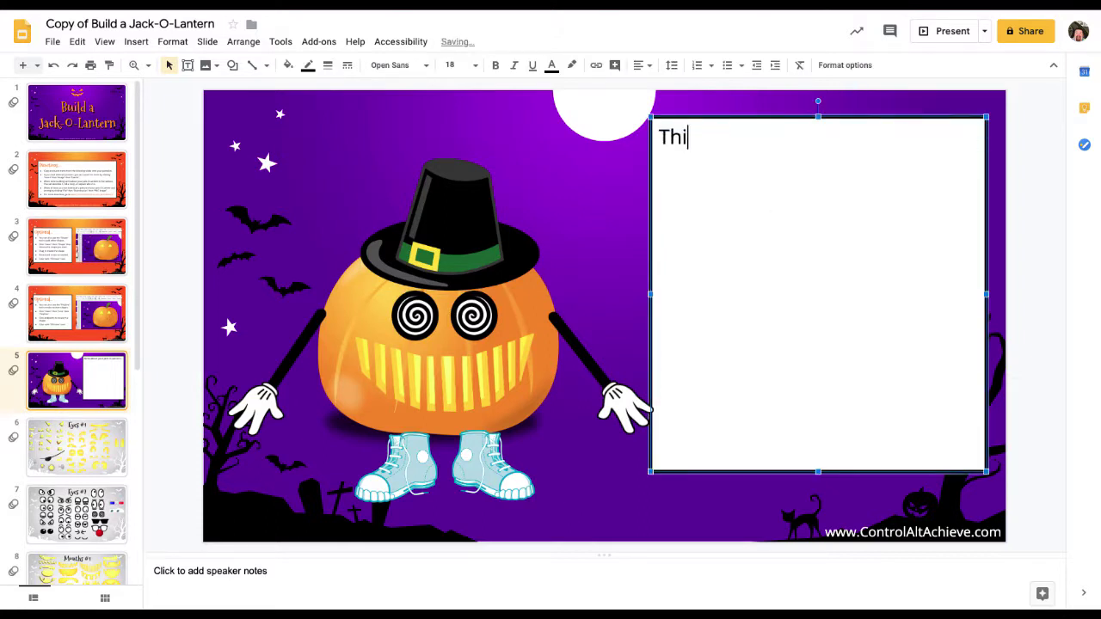
{"action": "key", "text": "BackSpace"}
{"action": "key", "text": "BackSpace"}
{"action": "key", "text": "BackSpace"}
{"action": "key", "text": "BackSpace"}
{"action": "key", "text": "BackSpace"}
{"action": "key", "text": "BackSpace"}
{"action": "type", "text": "is "}
{"action": "type", "text": "whe"}
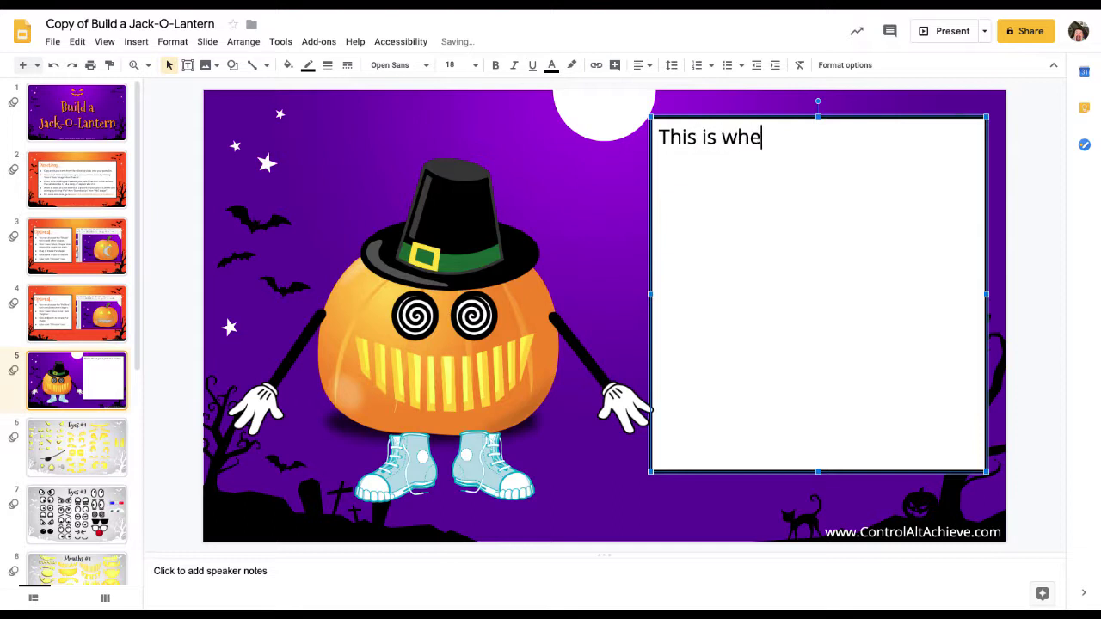
{"action": "type", "text": "re the kids "}
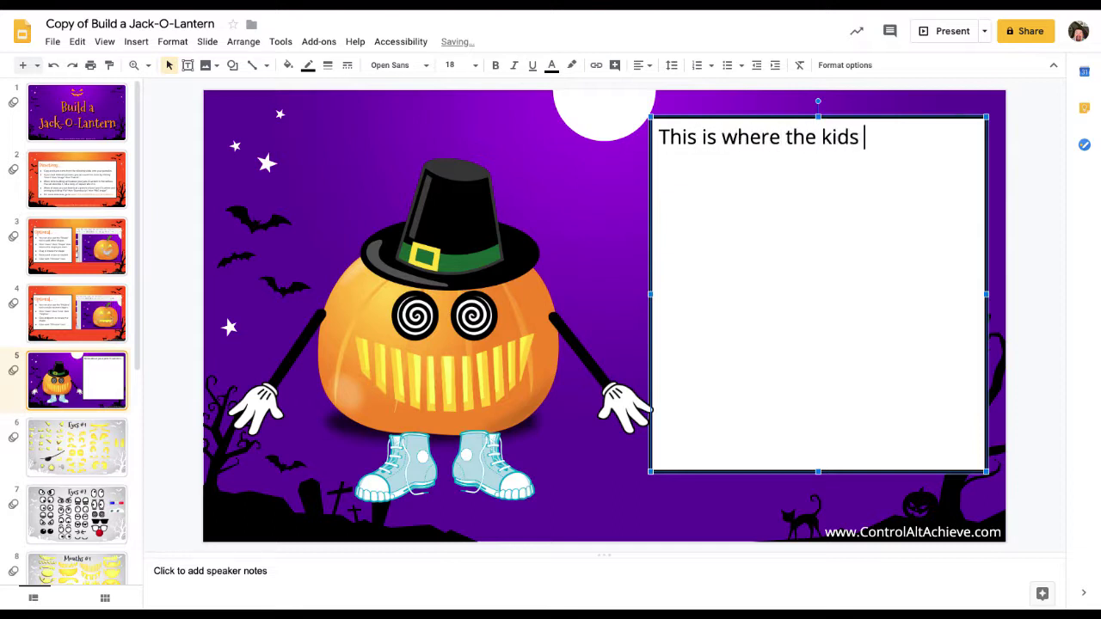
{"action": "type", "text": "will tell "}
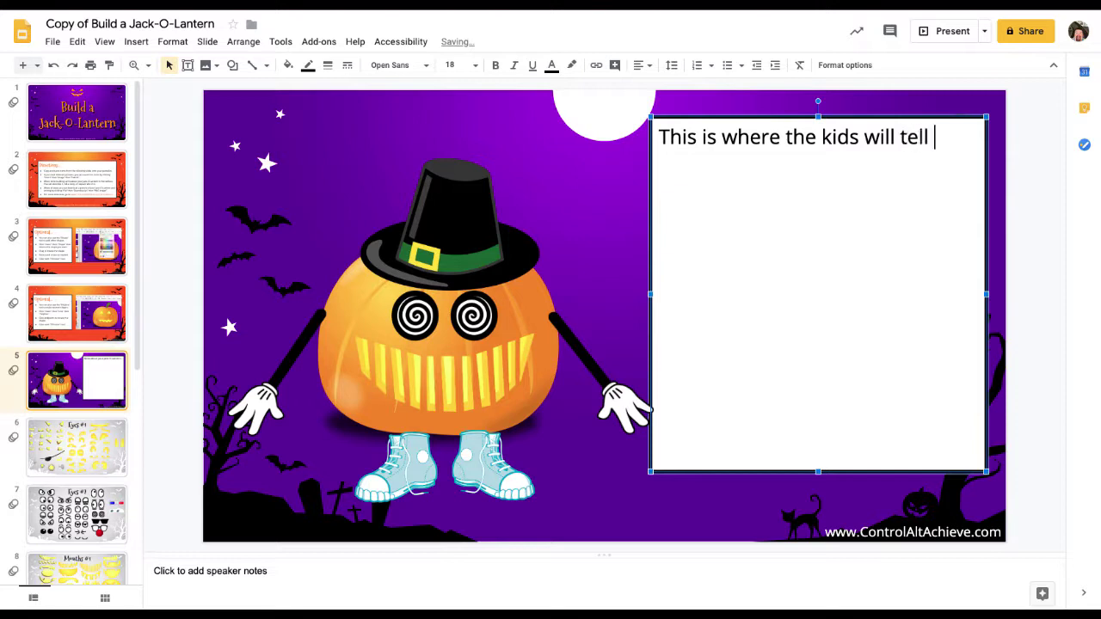
{"action": "type", "text": "about their pum"}
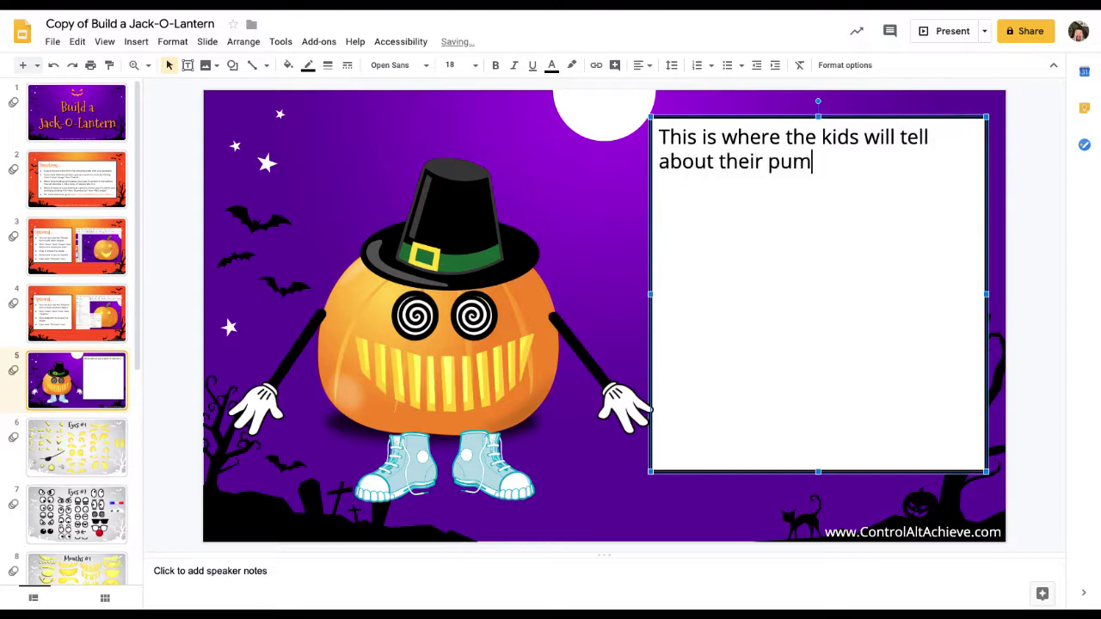
{"action": "type", "text": "pkin.  W"}
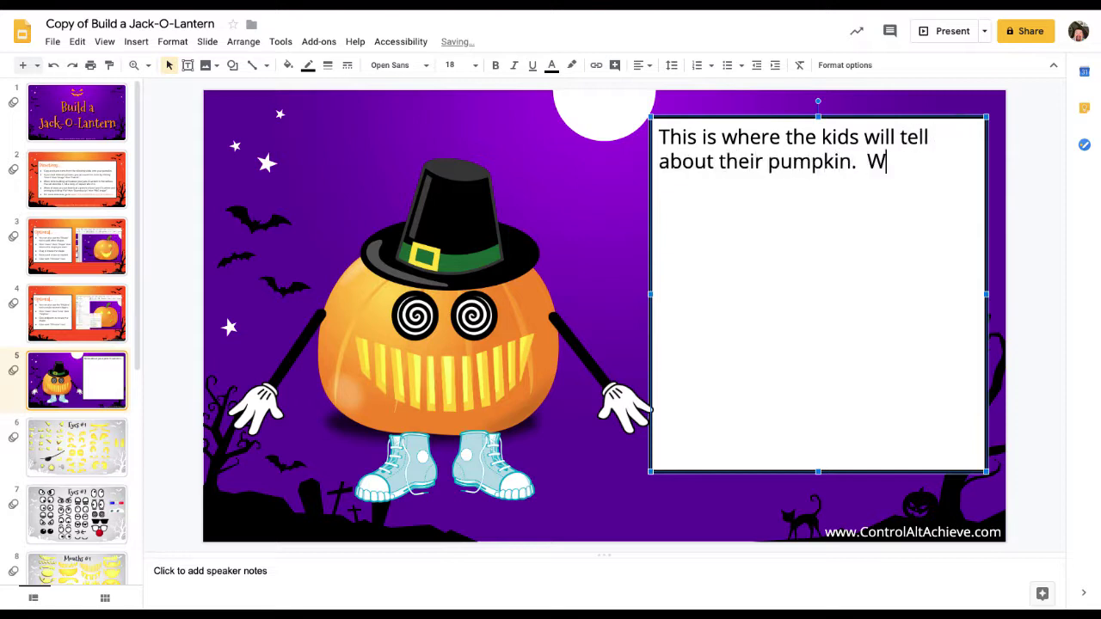
{"action": "type", "text": "hat is it's "}
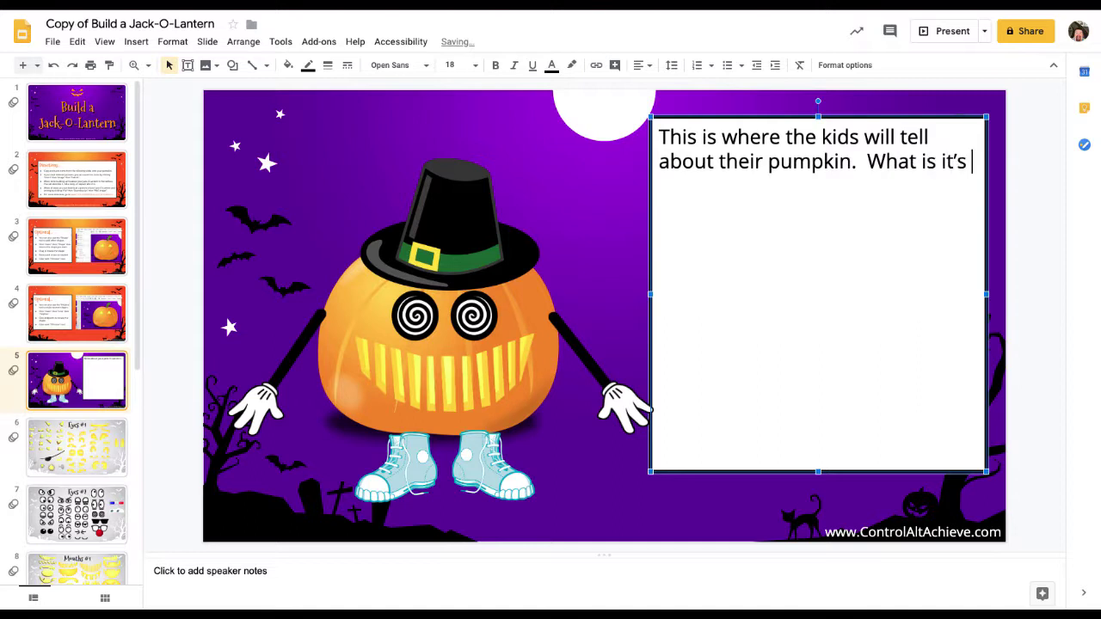
{"action": "type", "text": "name? "}
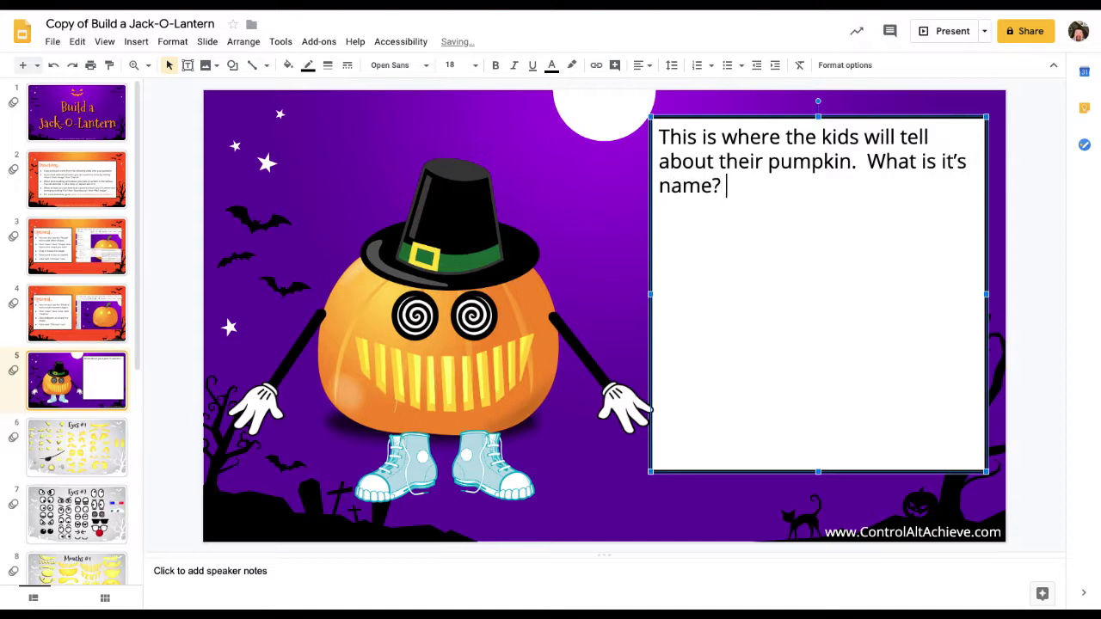
{"action": "type", "text": "Where does it "}
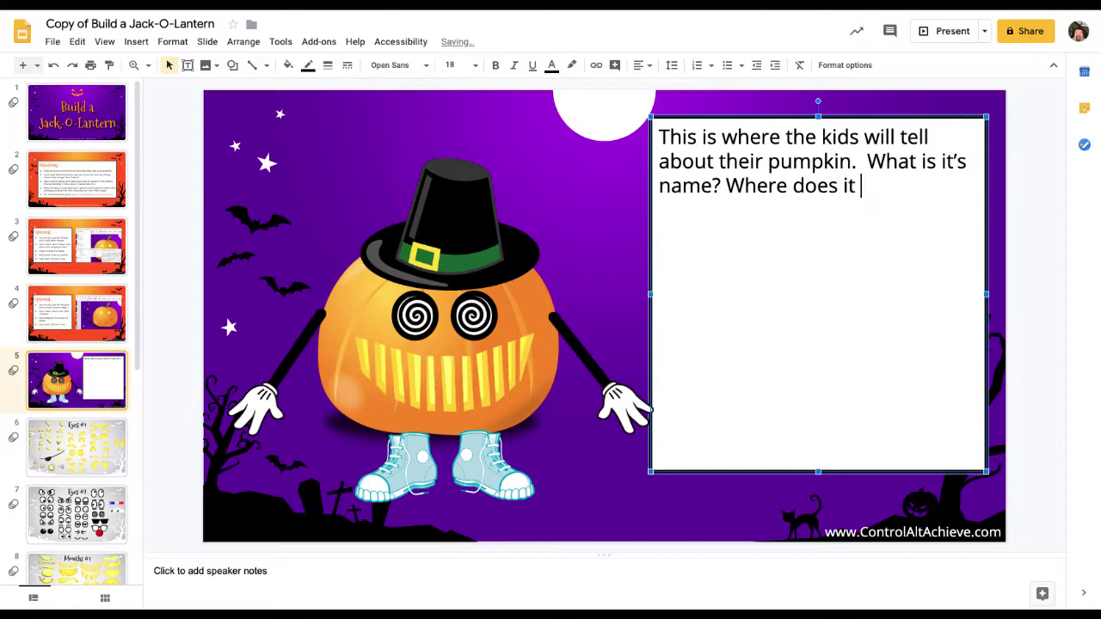
{"action": "type", "text": "live? Is it alive?"}
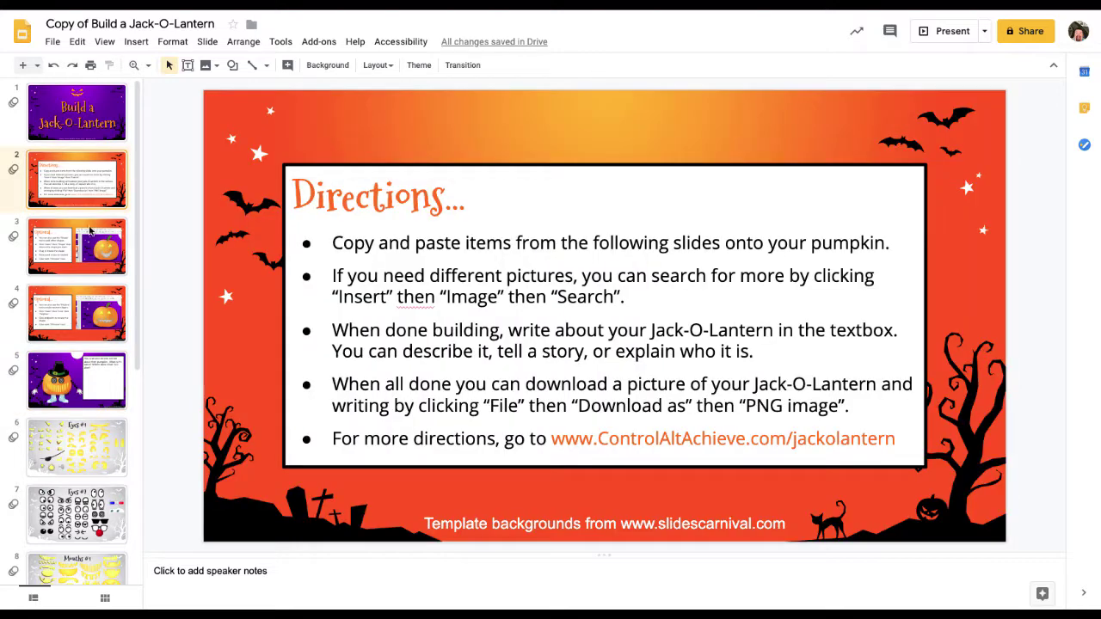
Delete the three instruction slides from the filmstrip
{"action": "left_click", "coordinate": [99, 188]}
{"action": "left_click", "coordinate": [84, 320], "text": "shift"}
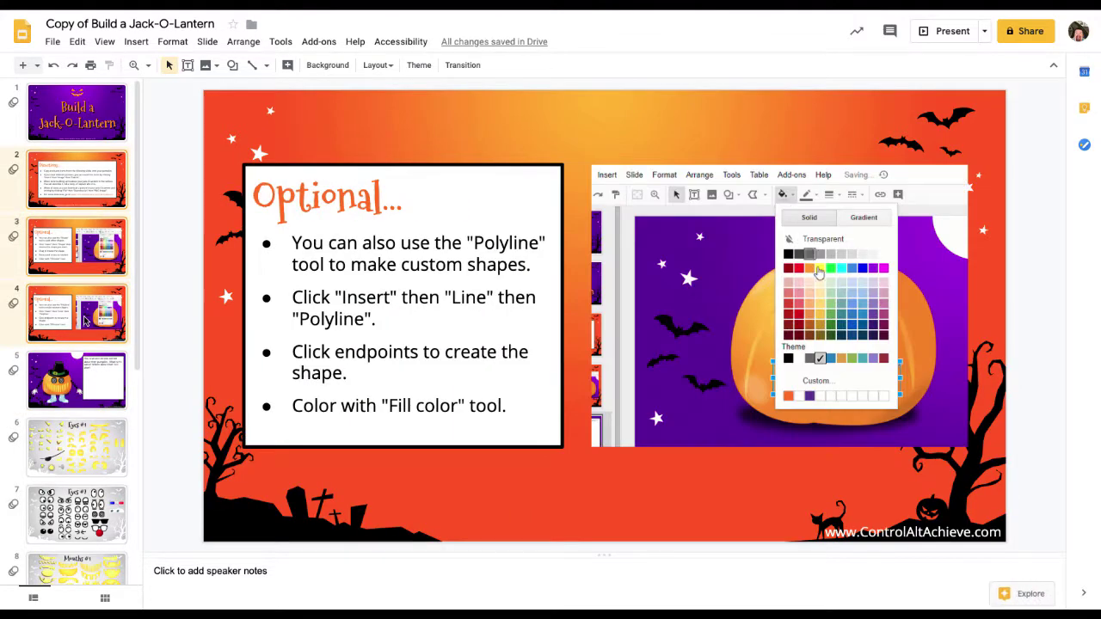
{"action": "key", "text": "Delete"}
Delete all the pumpkin parts slides, from Eyes #1 through Hats #2
{"action": "scroll", "coordinate": [76, 434], "scroll_direction": "down", "scroll_amount": 1}
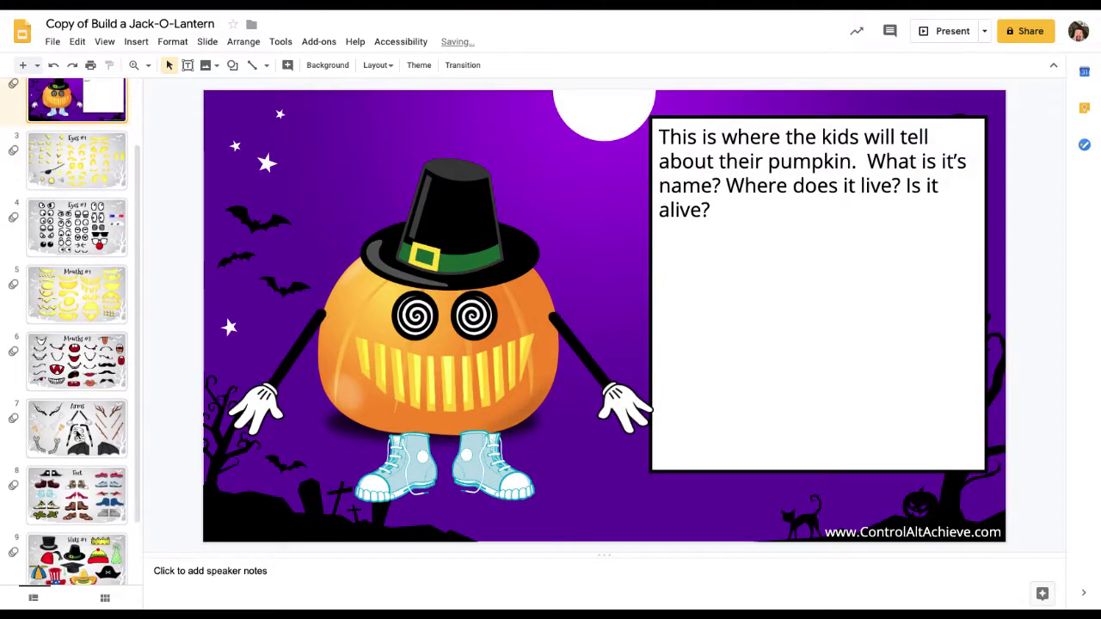
{"action": "left_click", "coordinate": [69, 184]}
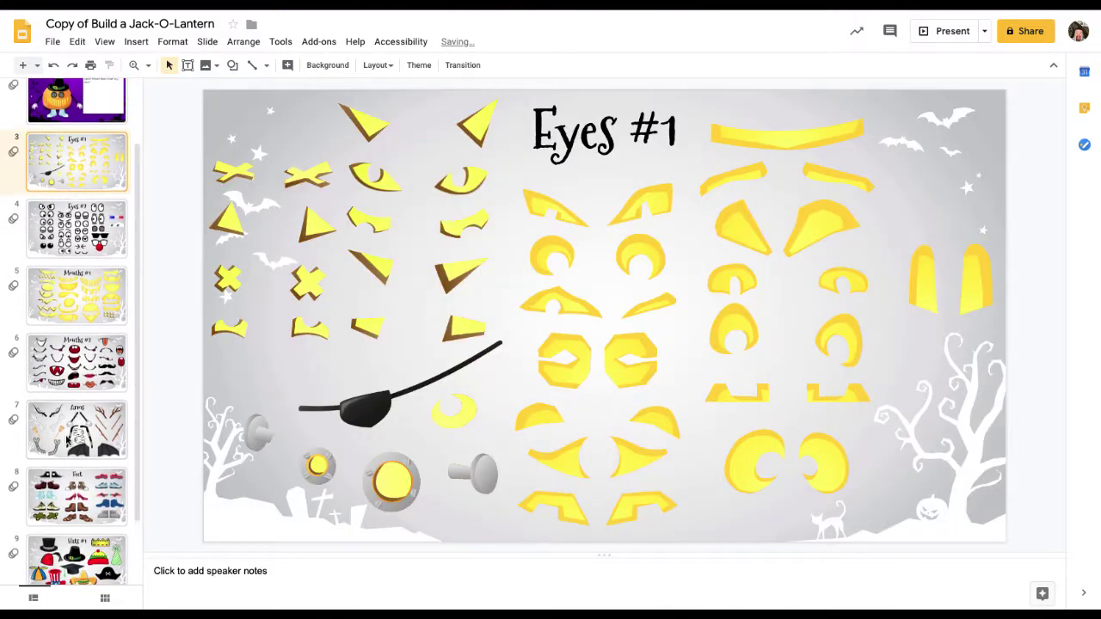
{"action": "scroll", "coordinate": [76, 404], "scroll_direction": "down", "scroll_amount": 1}
{"action": "left_click", "coordinate": [73, 553]}
{"action": "key", "text": "Delete"}
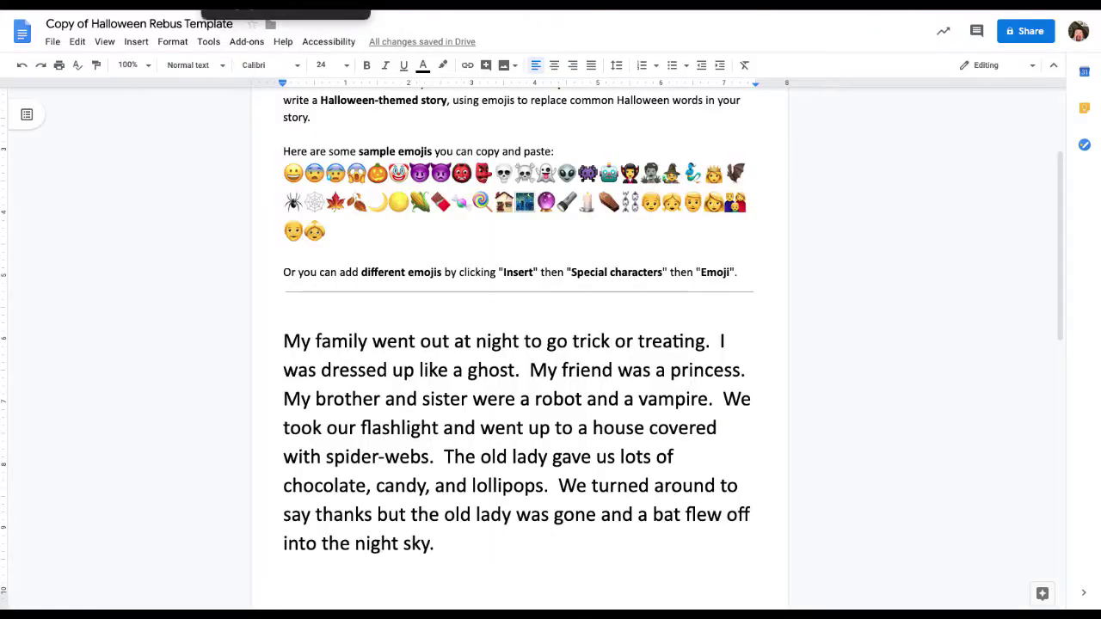
{"action": "scroll", "coordinate": [314, 122], "scroll_direction": "up", "scroll_amount": 3}
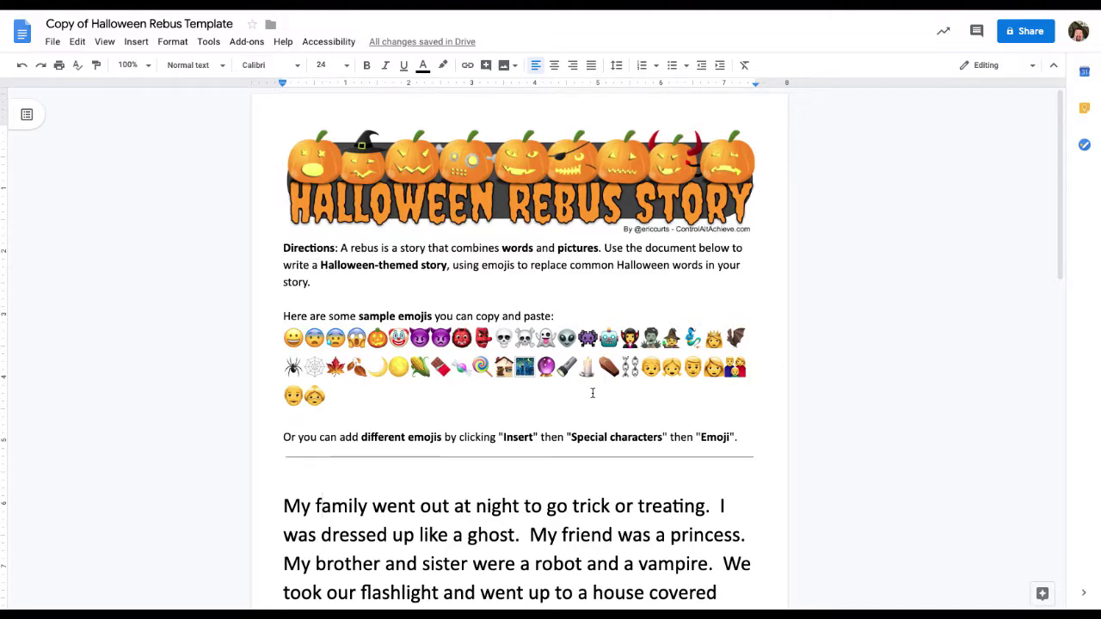
{"action": "left_click", "coordinate": [134, 41]}
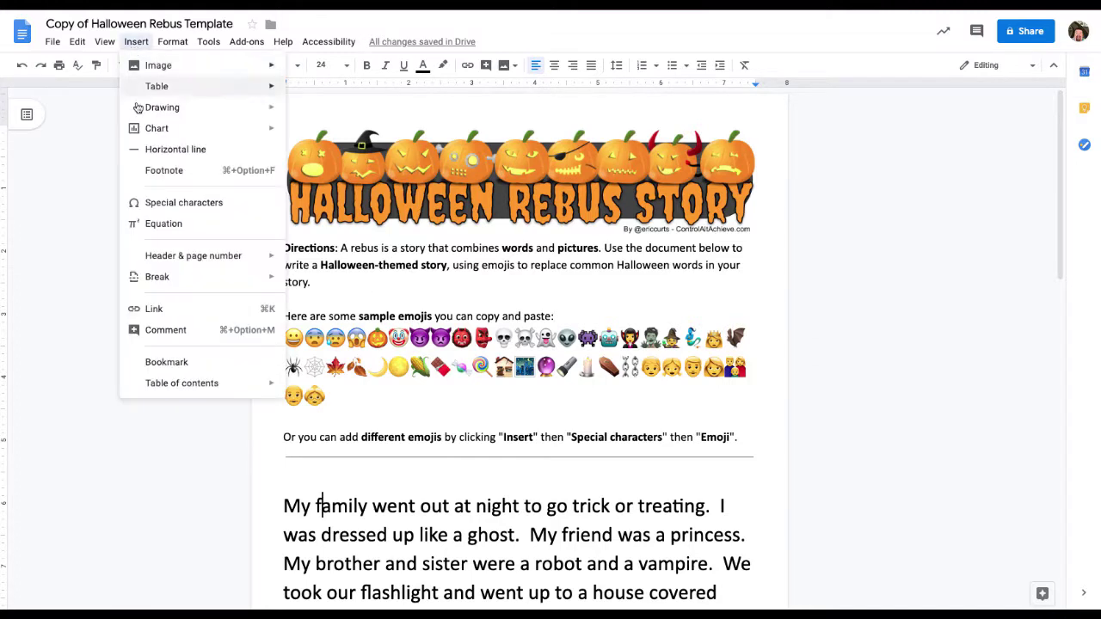
{"action": "left_click", "coordinate": [148, 204]}
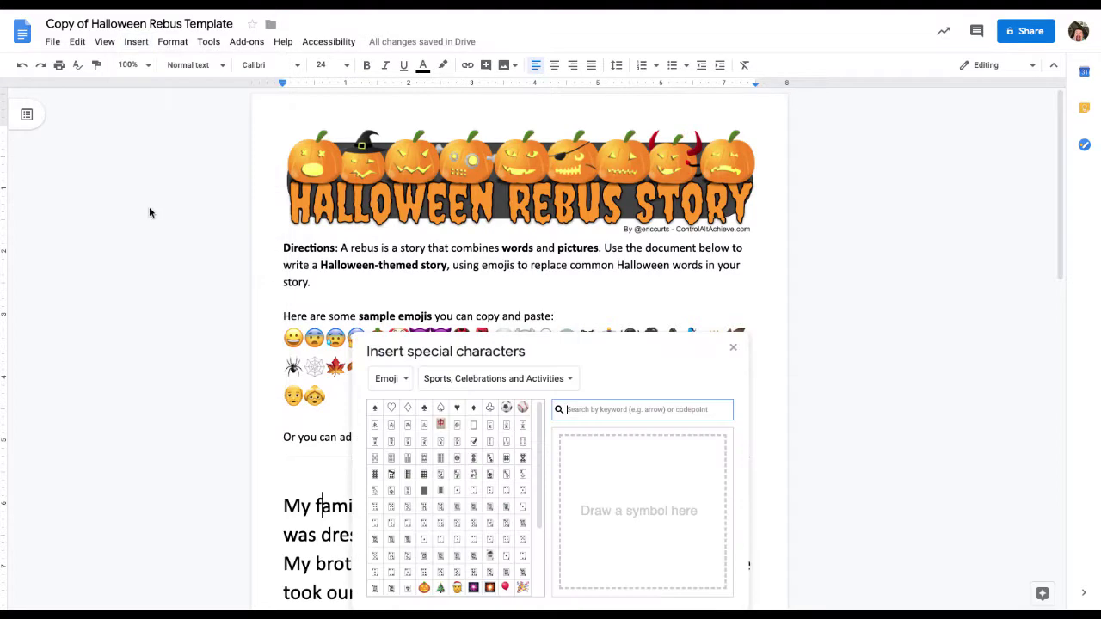
{"action": "left_click", "coordinate": [385, 388]}
{"action": "left_click", "coordinate": [401, 91]}
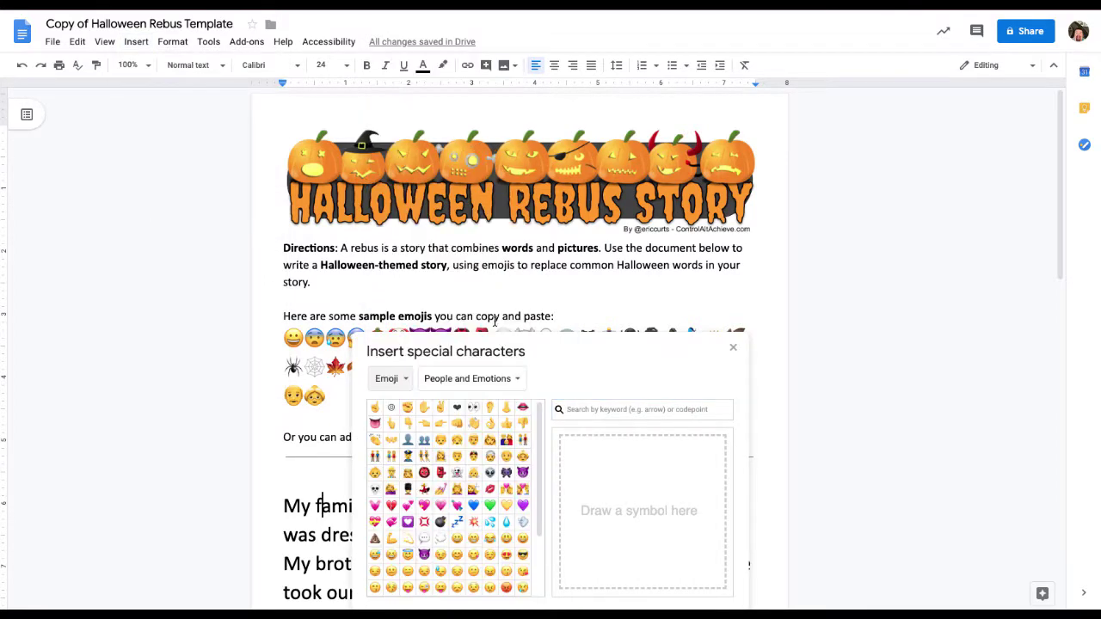
{"action": "left_click", "coordinate": [480, 381]}
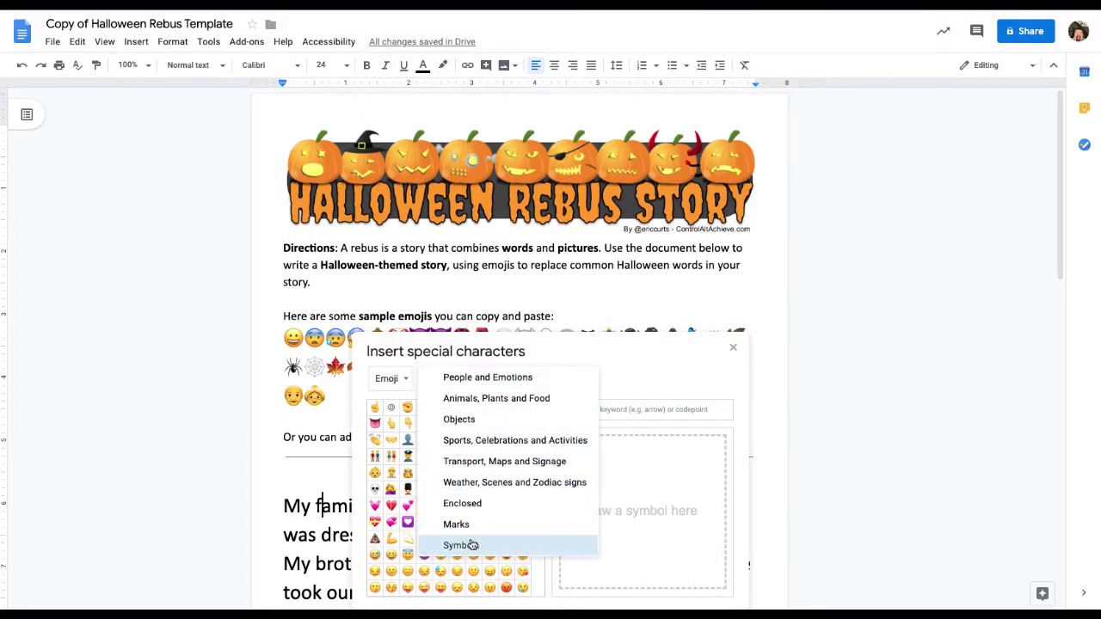
{"action": "left_click", "coordinate": [472, 546]}
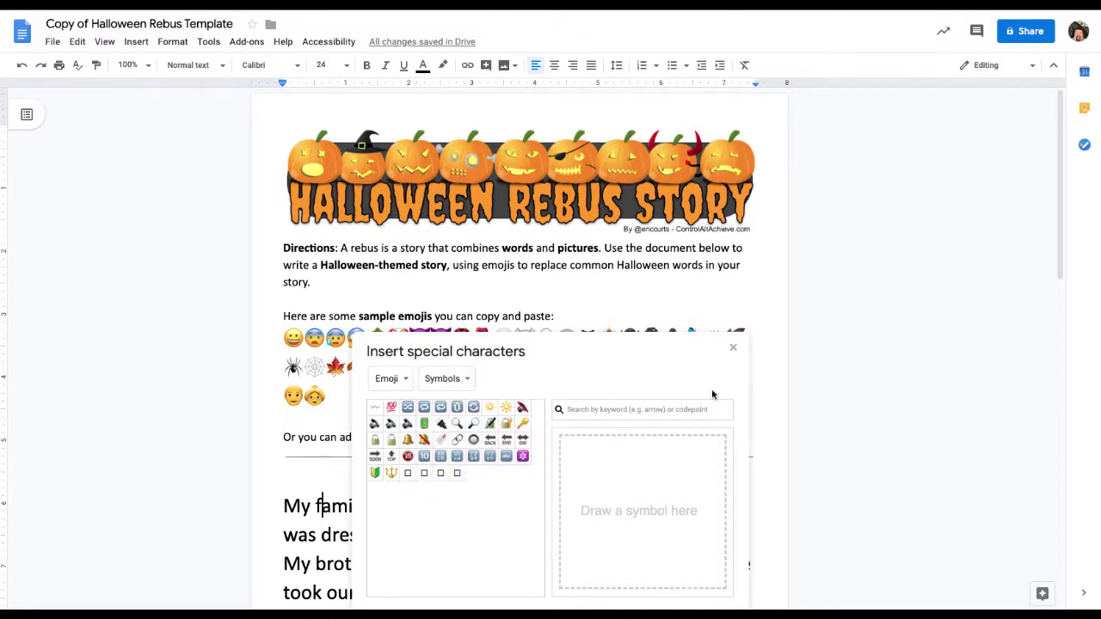
{"action": "left_click", "coordinate": [733, 347]}
{"action": "scroll", "coordinate": [206, 460], "scroll_direction": "down", "scroll_amount": 2}
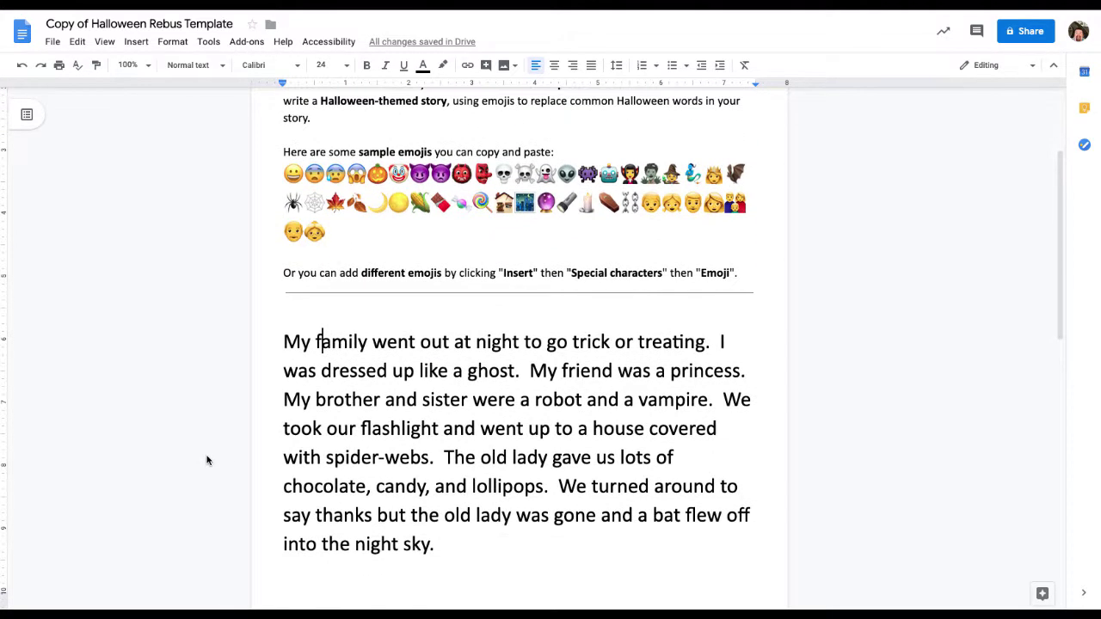
Replace the word 'family' after 'My' with the family sample emoji
{"action": "scroll", "coordinate": [206, 460], "scroll_direction": "down", "scroll_amount": 1}
{"action": "left_click", "coordinate": [320, 268]}
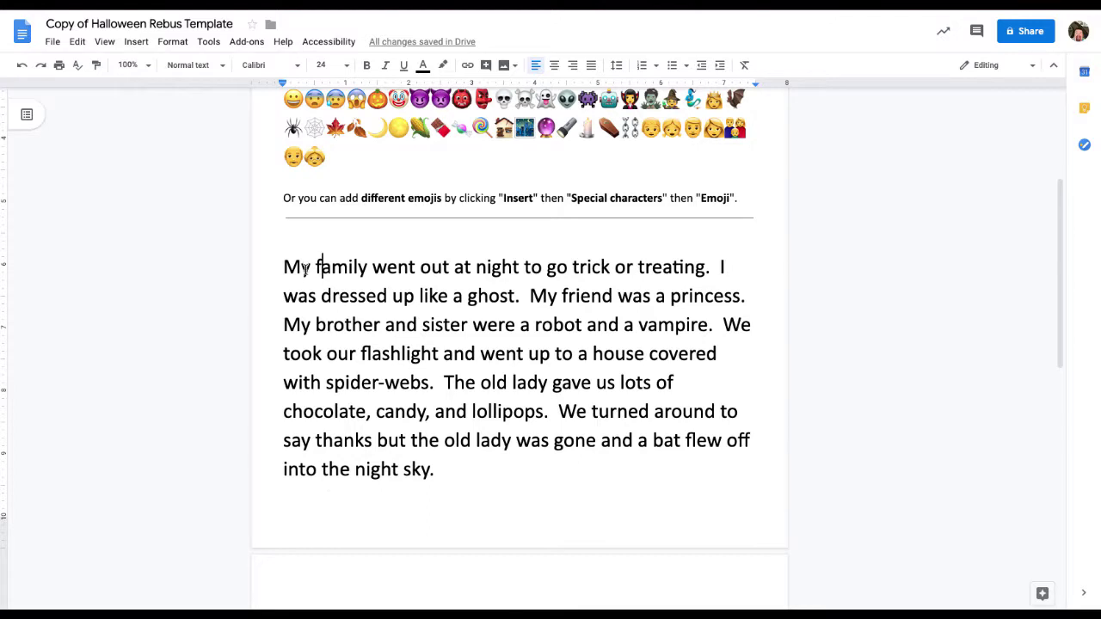
{"action": "left_click", "coordinate": [315, 277]}
{"action": "left_click_drag", "start_coordinate": [315, 276], "coordinate": [365, 270]}
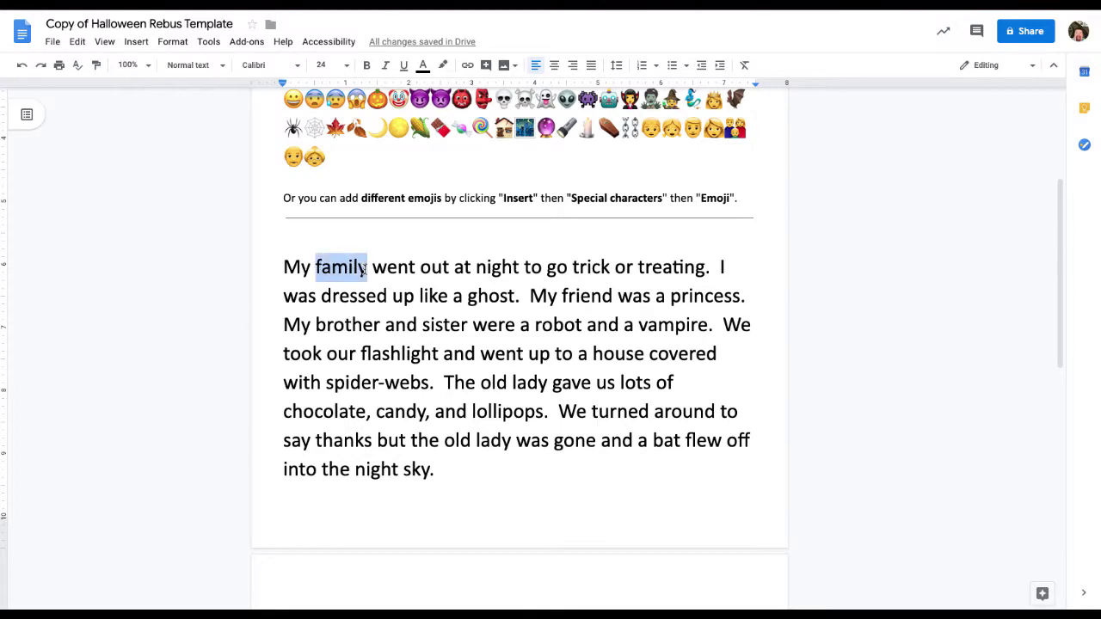
{"action": "key", "text": "BackSpace"}
{"action": "left_click", "coordinate": [745, 129]}
{"action": "key", "text": "shift+Left"}
{"action": "left_click", "coordinate": [311, 267]}
{"action": "type", "text": "👪"}
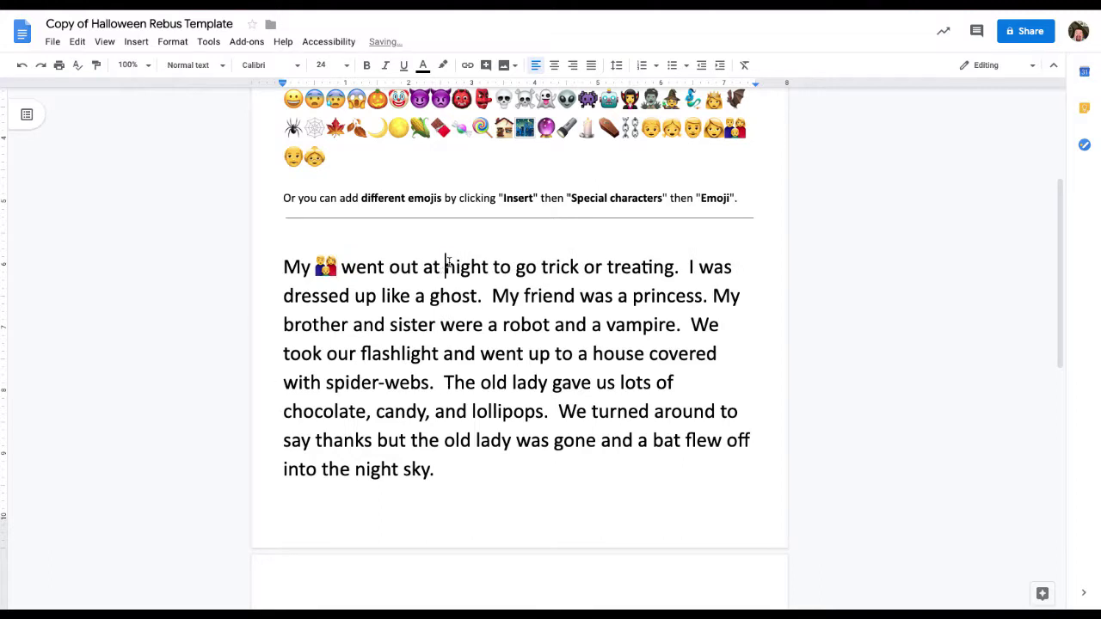
Replace 'night' in the first line with the crescent-moon emoji
{"action": "left_click_drag", "start_coordinate": [445, 267], "coordinate": [487, 265]}
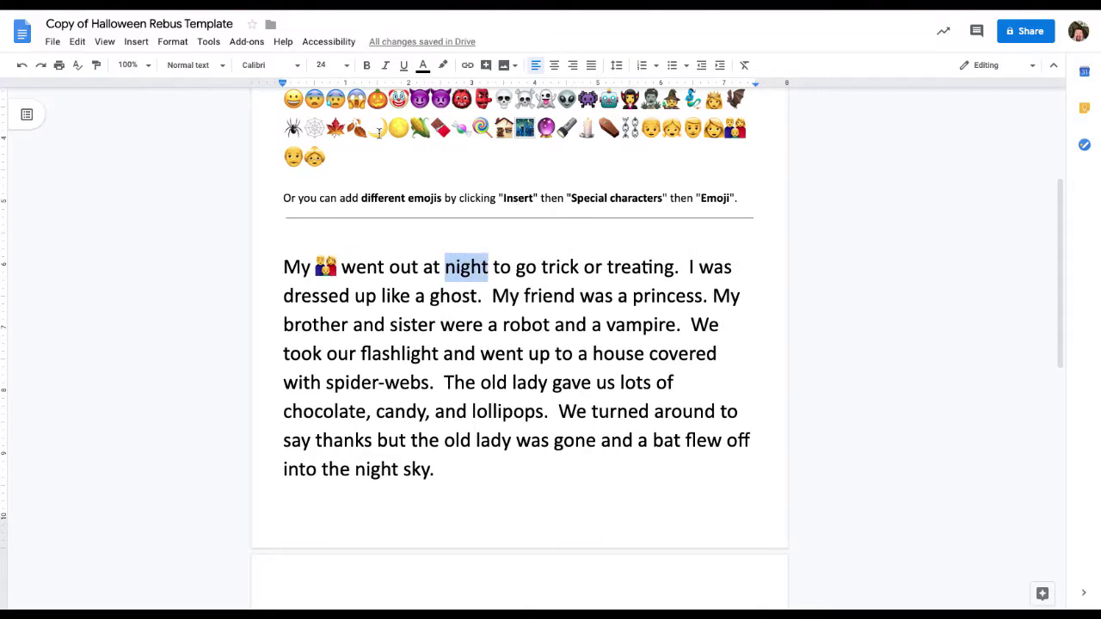
{"action": "left_click", "coordinate": [376, 129]}
{"action": "left_click_drag", "start_coordinate": [376, 129], "coordinate": [385, 130]}
{"action": "key", "text": "ctrl+c"}
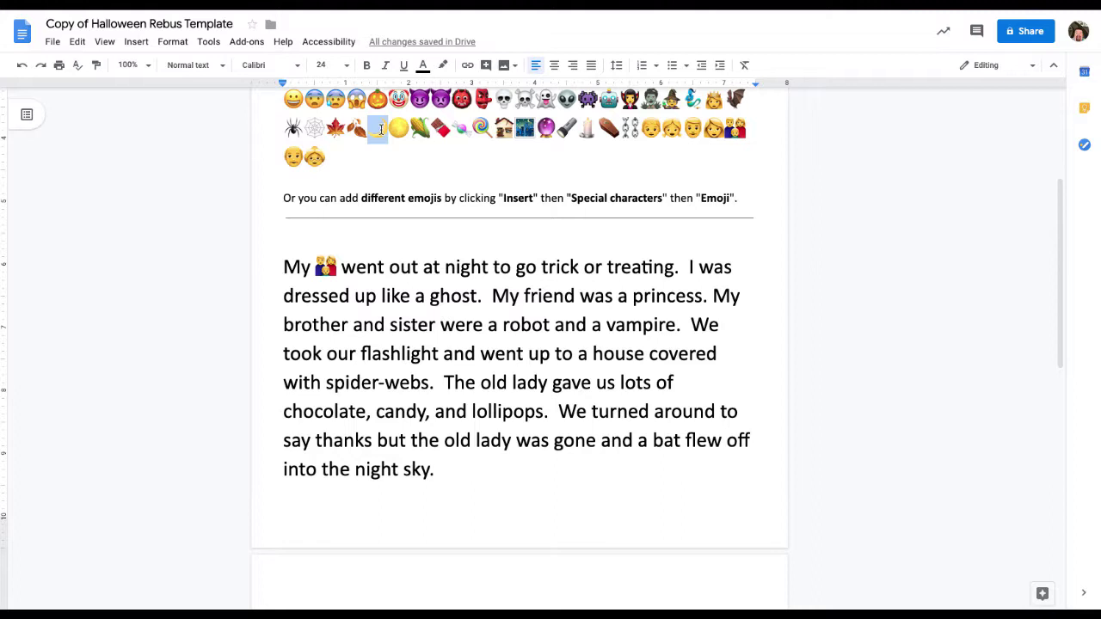
{"action": "left_click_drag", "start_coordinate": [445, 266], "coordinate": [488, 268]}
{"action": "key", "text": "ctrl+v"}
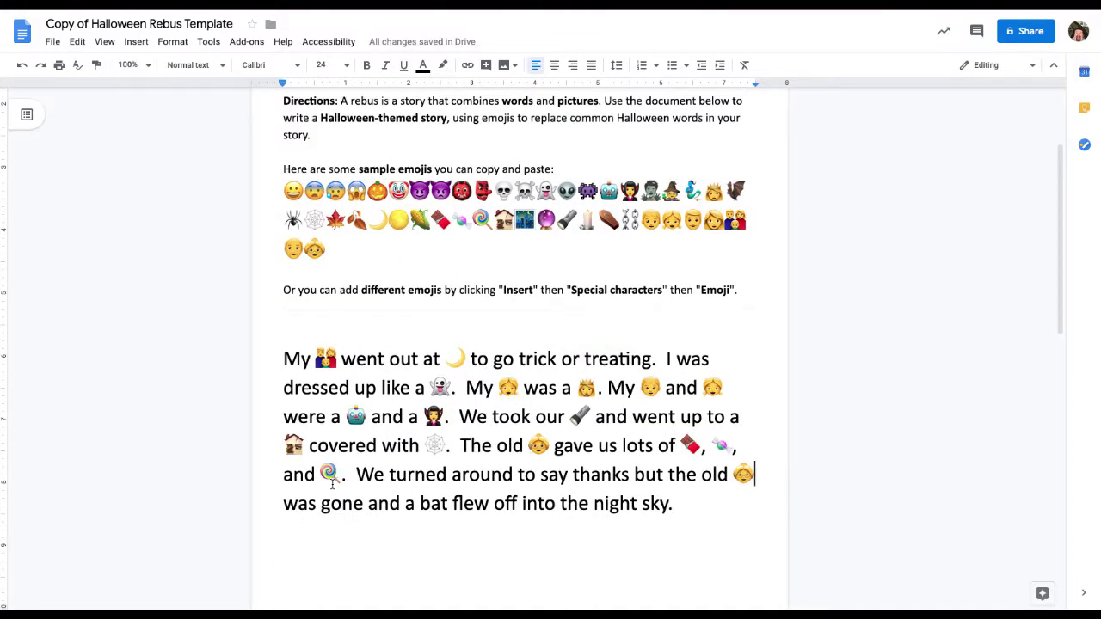
Replace 'bat' and 'night' on the last line with the bat and crescent-moon emojis
{"action": "left_click", "coordinate": [421, 503]}
{"action": "left_click_drag", "start_coordinate": [725, 190], "coordinate": [742, 191]}
{"action": "key", "text": "ctrl+c"}
{"action": "left_click_drag", "start_coordinate": [419, 505], "coordinate": [445, 505]}
{"action": "key", "text": "ctrl+v"}
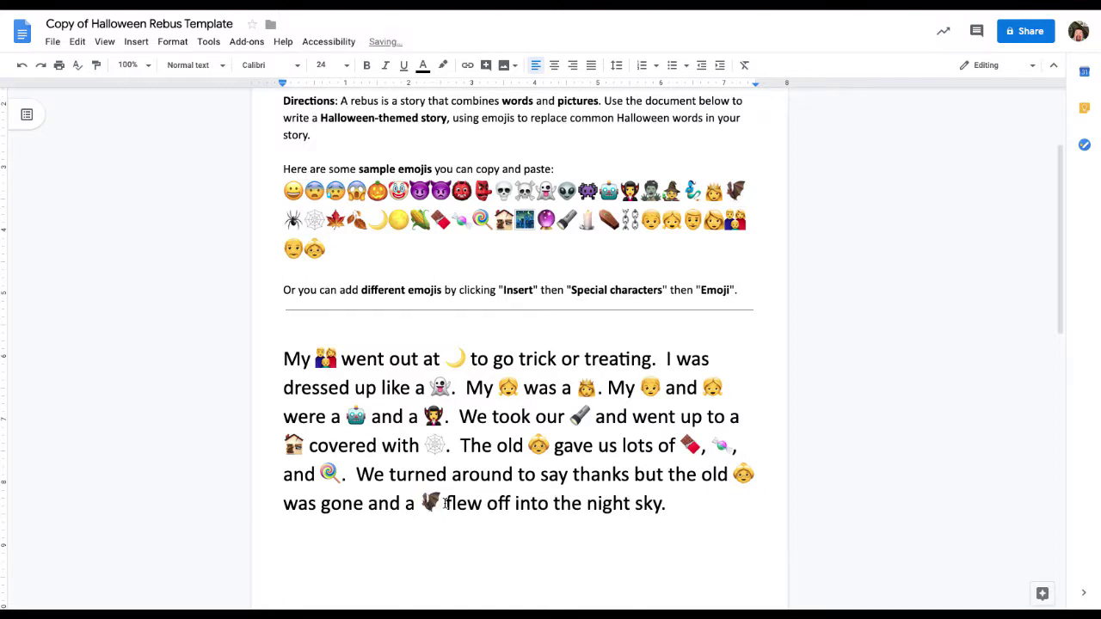
{"action": "left_click_drag", "start_coordinate": [585, 505], "coordinate": [630, 505]}
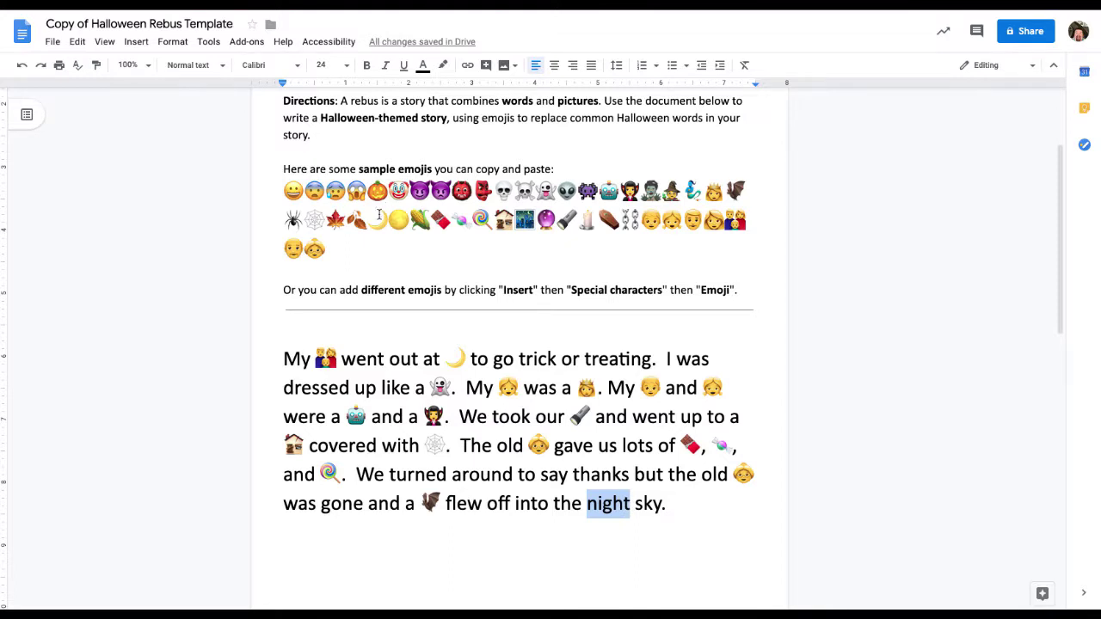
{"action": "left_click_drag", "start_coordinate": [368, 220], "coordinate": [388, 220]}
{"action": "key", "text": "ctrl+c"}
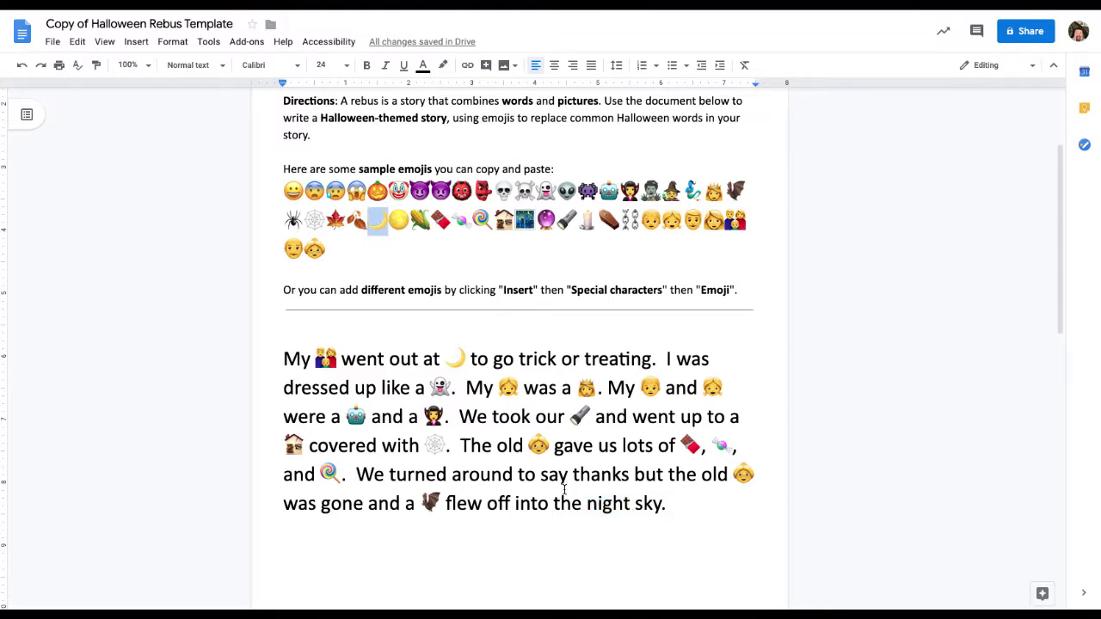
{"action": "left_click_drag", "start_coordinate": [586, 504], "coordinate": [632, 504]}
{"action": "key", "text": "ctrl+v"}
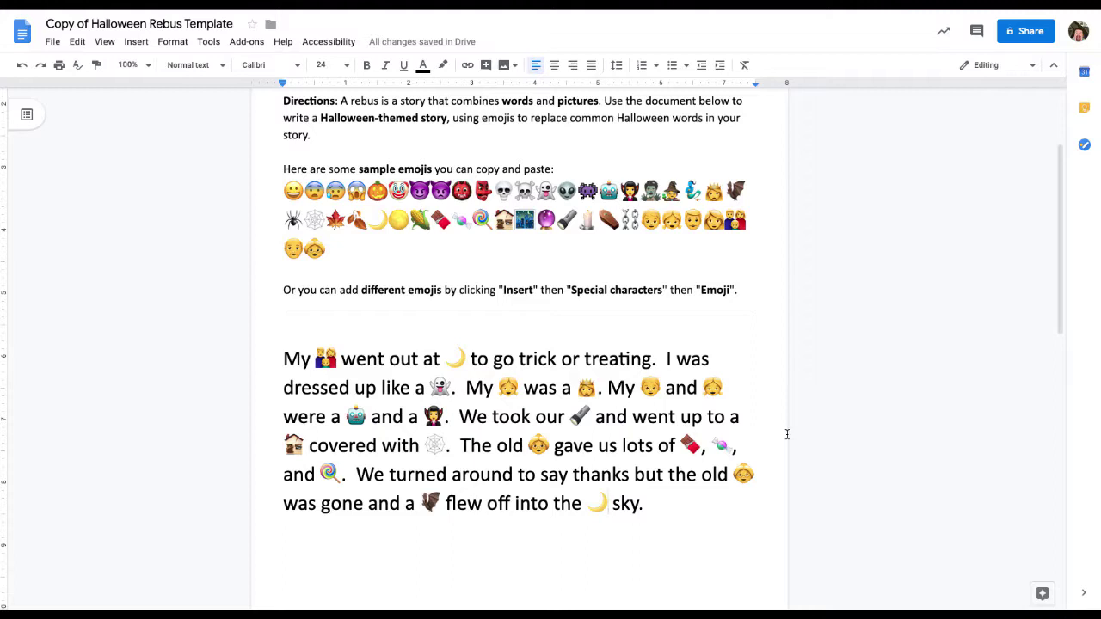
{"action": "scroll", "coordinate": [610, 412], "scroll_direction": "up", "scroll_amount": 2}
{"action": "scroll", "coordinate": [610, 412], "scroll_direction": "down", "scroll_amount": 1}
{"action": "scroll", "coordinate": [609, 412], "scroll_direction": "up", "scroll_amount": 1}
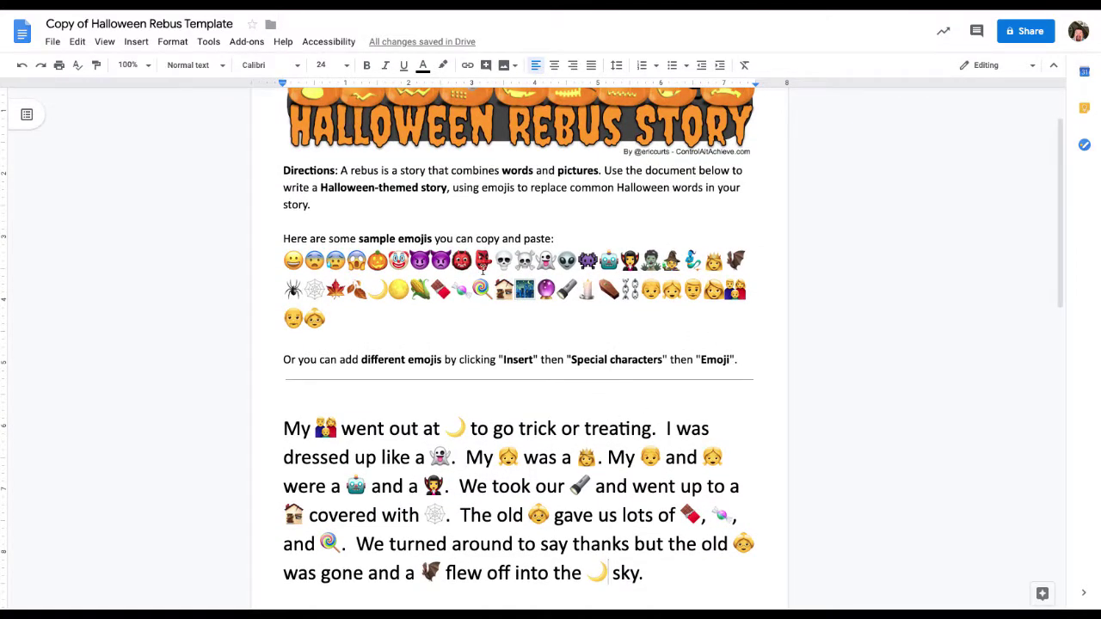
{"action": "scroll", "coordinate": [729, 337], "scroll_direction": "down", "scroll_amount": 1}
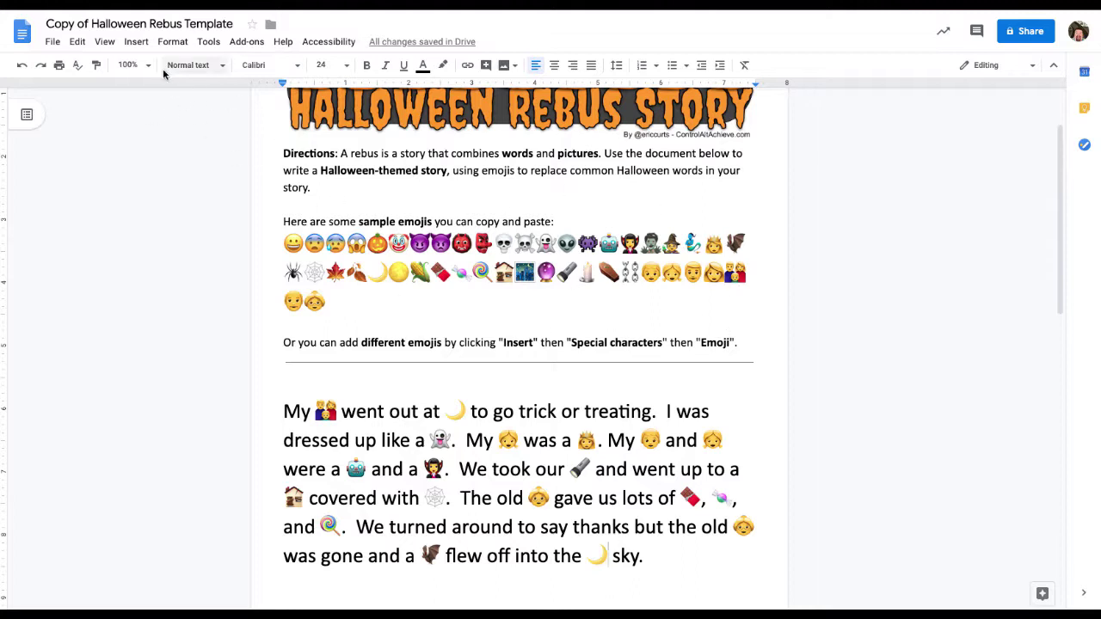
{"action": "left_click", "coordinate": [136, 41]}
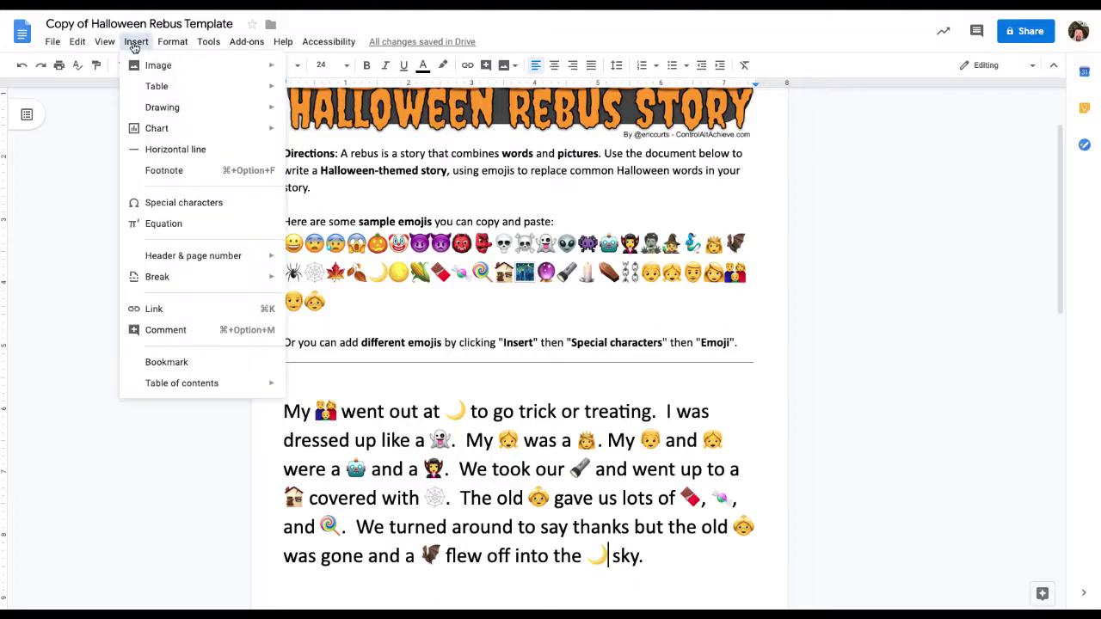
{"action": "left_click", "coordinate": [171, 203]}
{"action": "left_click", "coordinate": [471, 382]}
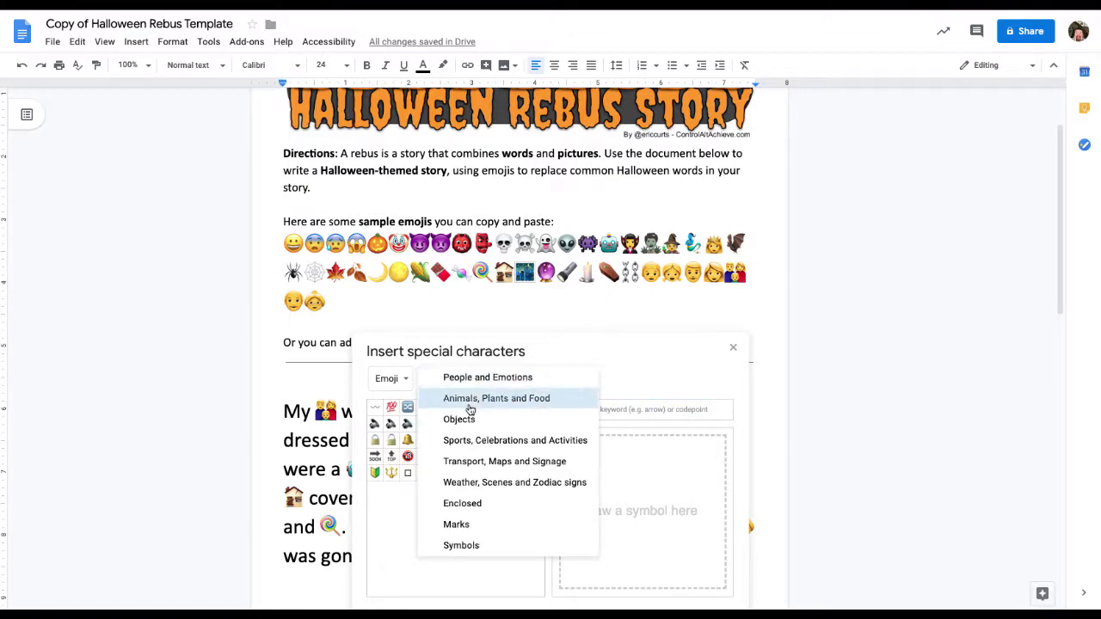
{"action": "left_click", "coordinate": [470, 406]}
{"action": "left_click", "coordinate": [462, 384]}
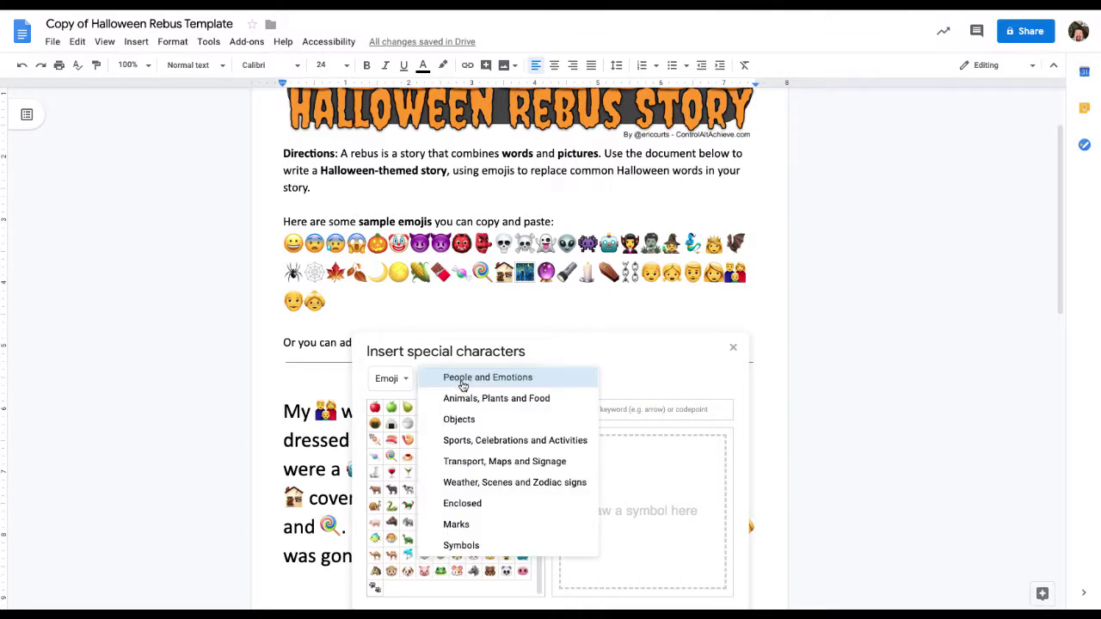
{"action": "left_click", "coordinate": [455, 422]}
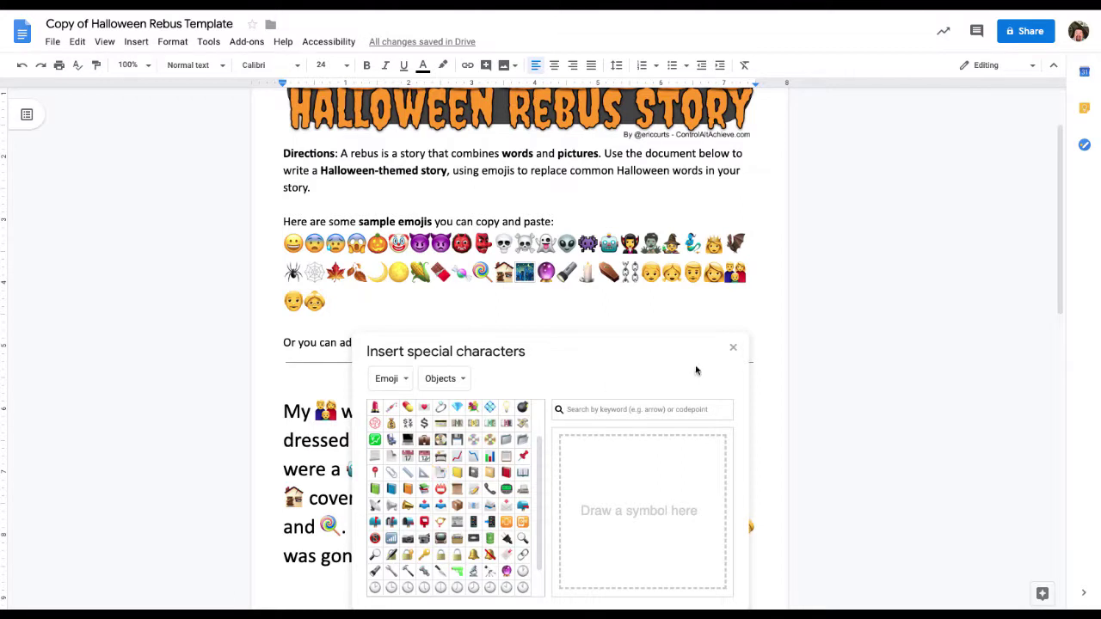
{"action": "left_click", "coordinate": [733, 347]}
{"action": "scroll", "coordinate": [758, 337], "scroll_direction": "up", "scroll_amount": 1}
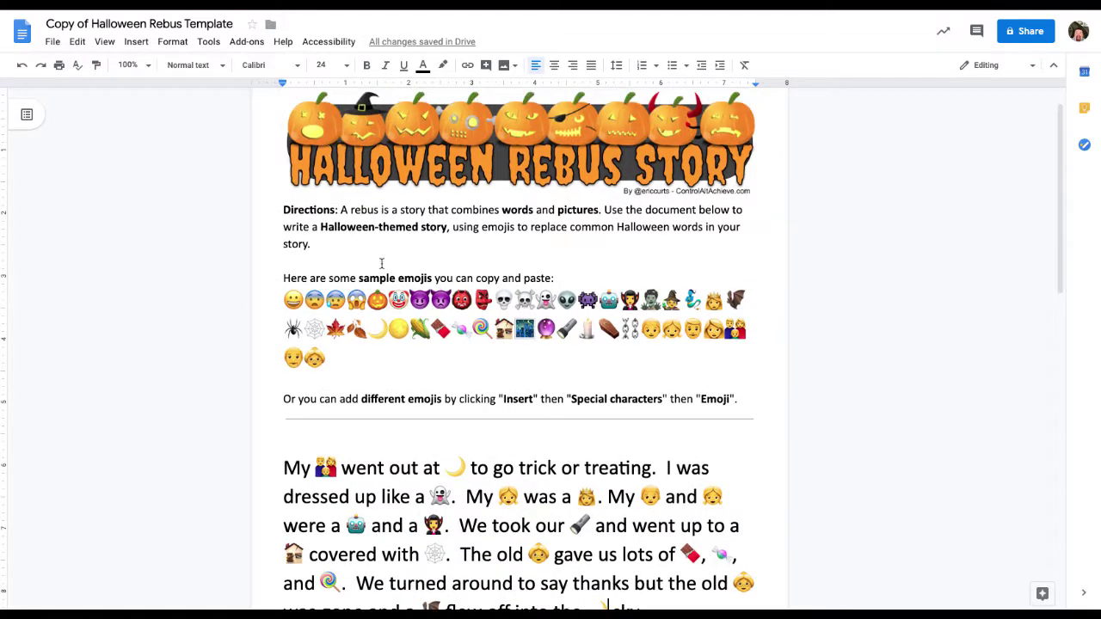